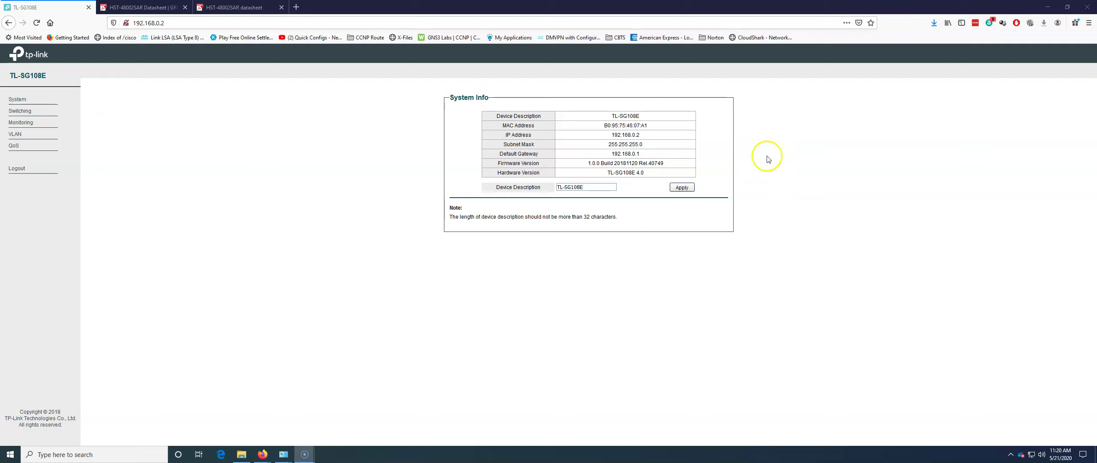
Open the HST-48002SAR datasheet as a PDF in its own tab.
left_click_drag(636, 116, 641, 116)
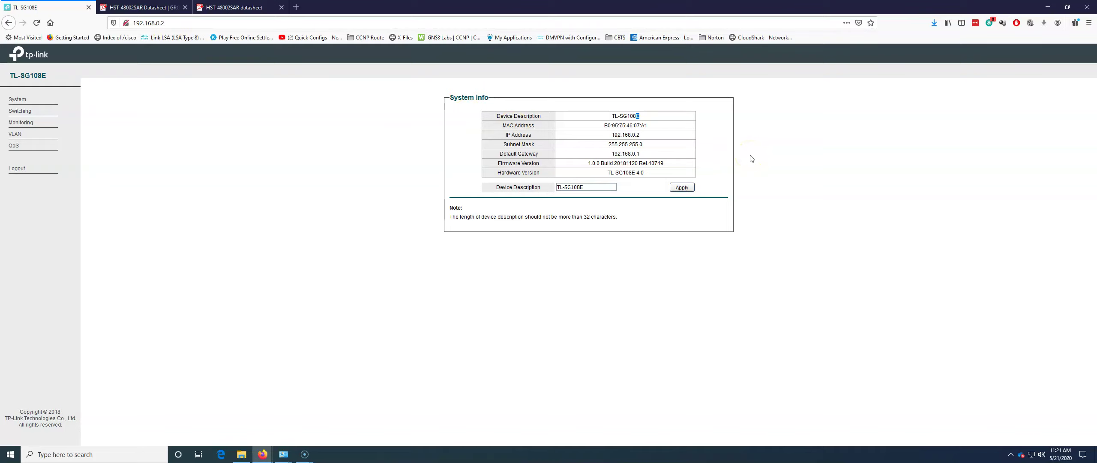
left_click(144, 8)
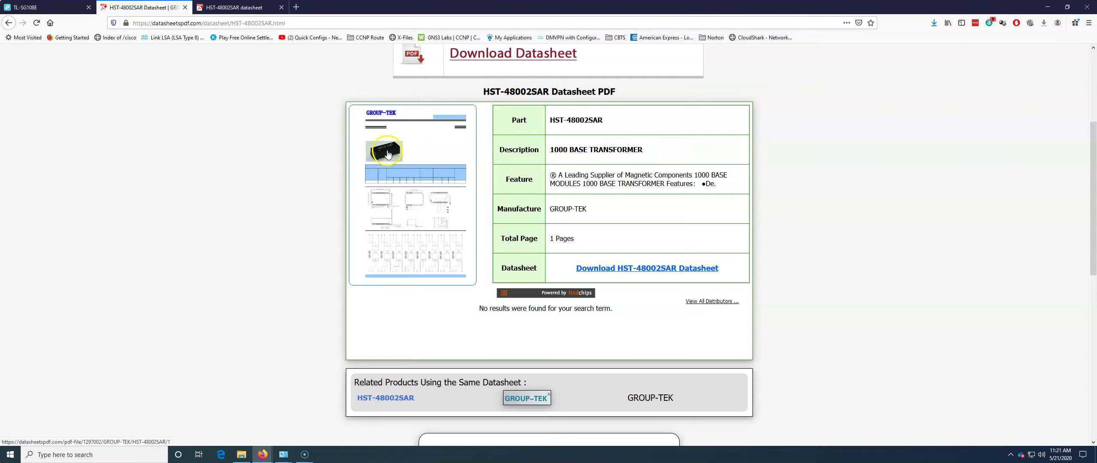
left_click(393, 239)
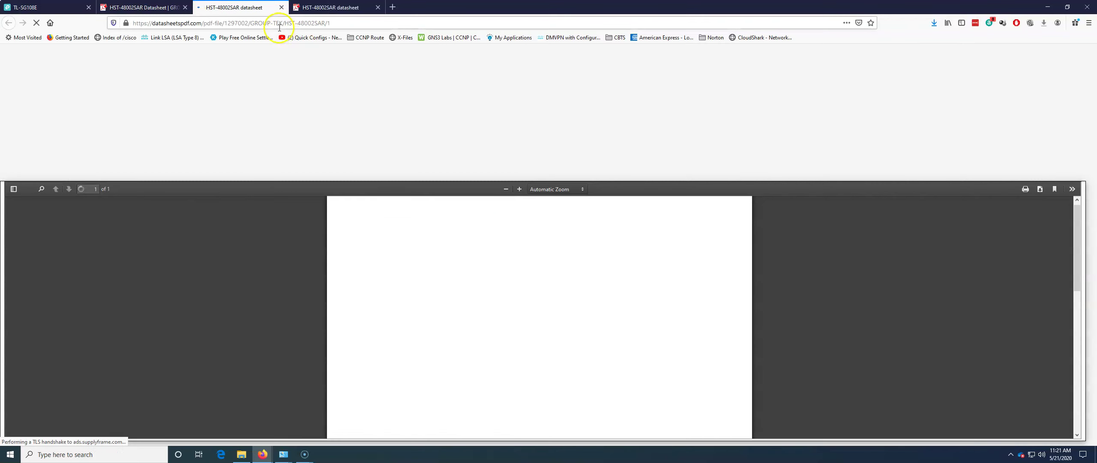
Scroll through the 1000 BASE TRANSFORMER features and highlight the Leakage Inductance line.
scroll(495, 208, "down", 3)
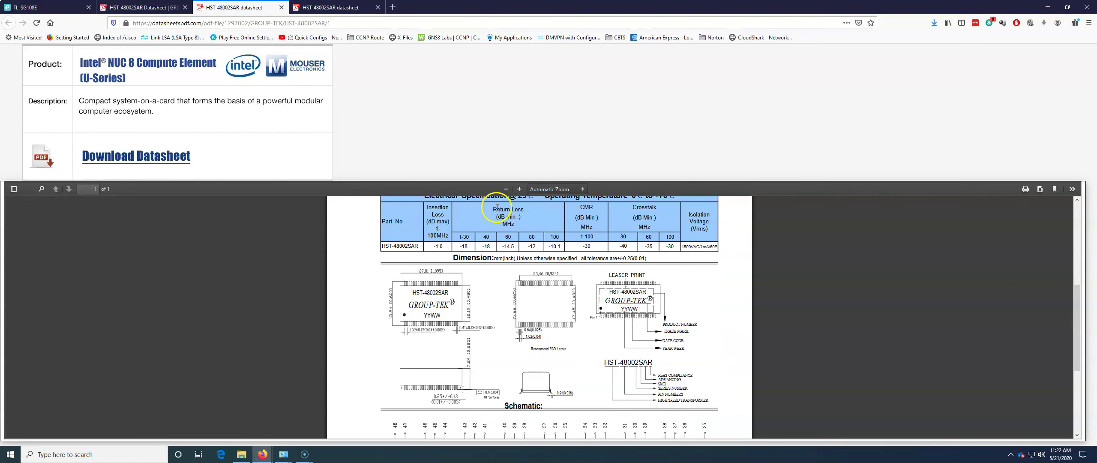
scroll(510, 232, "down", 3)
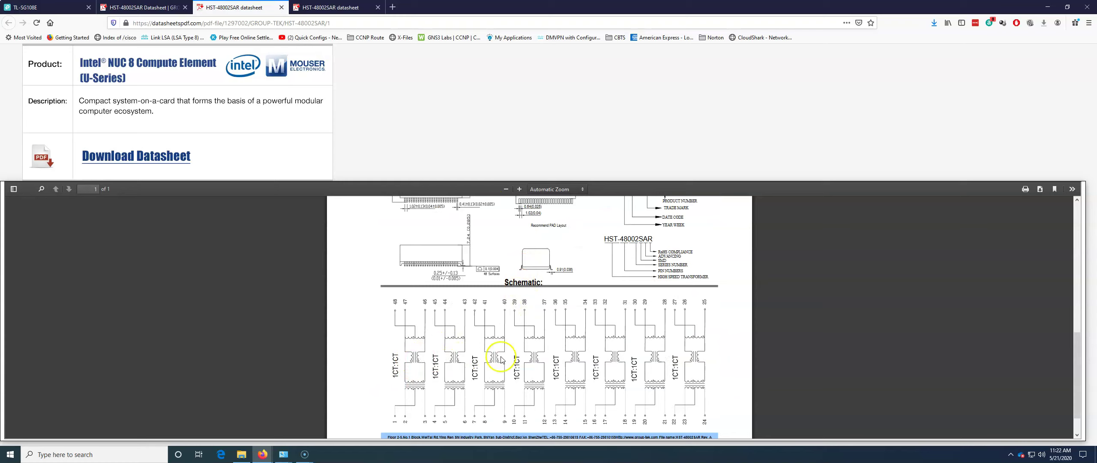
scroll(553, 339, "up", 3)
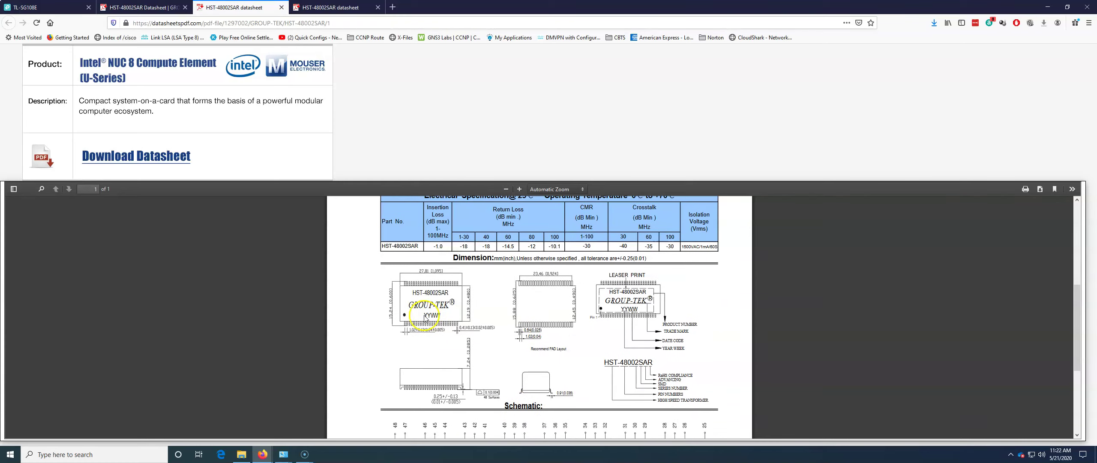
scroll(536, 311, "up", 4)
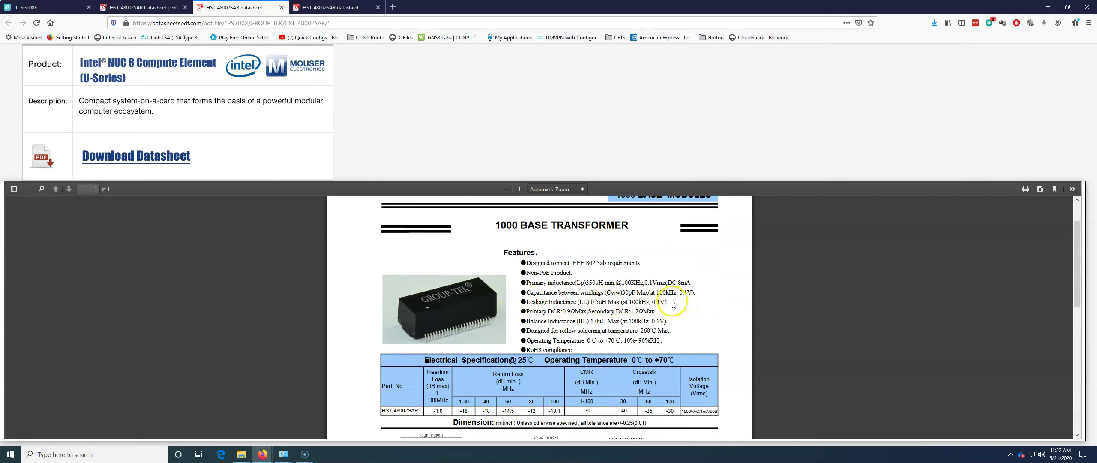
left_click_drag(668, 302, 527, 302)
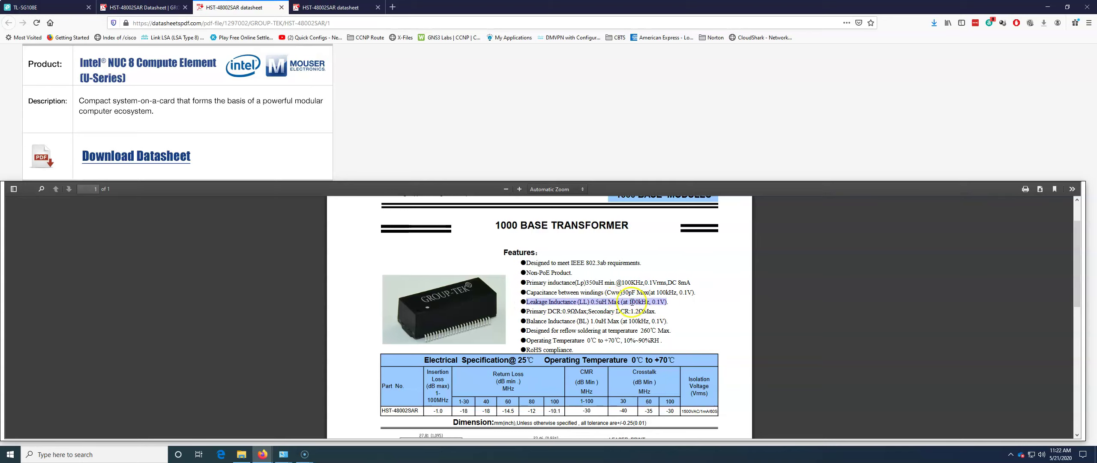
Review the datasheet's spec table and schematic, then return to the switch's System Info page.
scroll(446, 354, "down", 3)
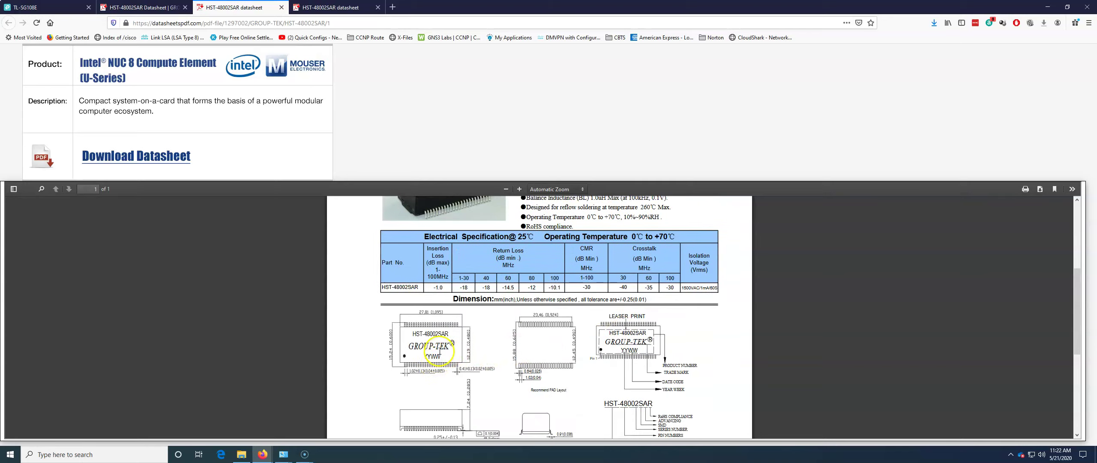
scroll(440, 354, "down", 3)
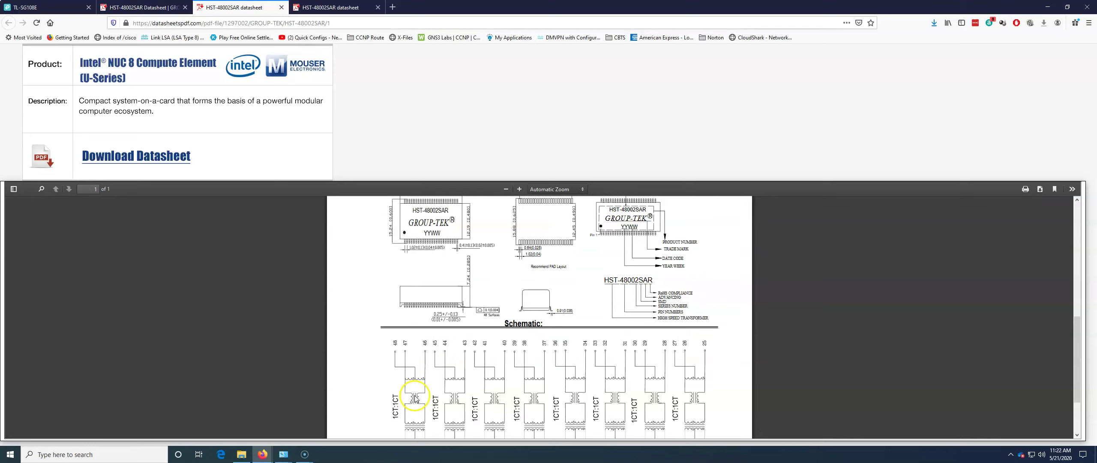
scroll(674, 394, "up", 5)
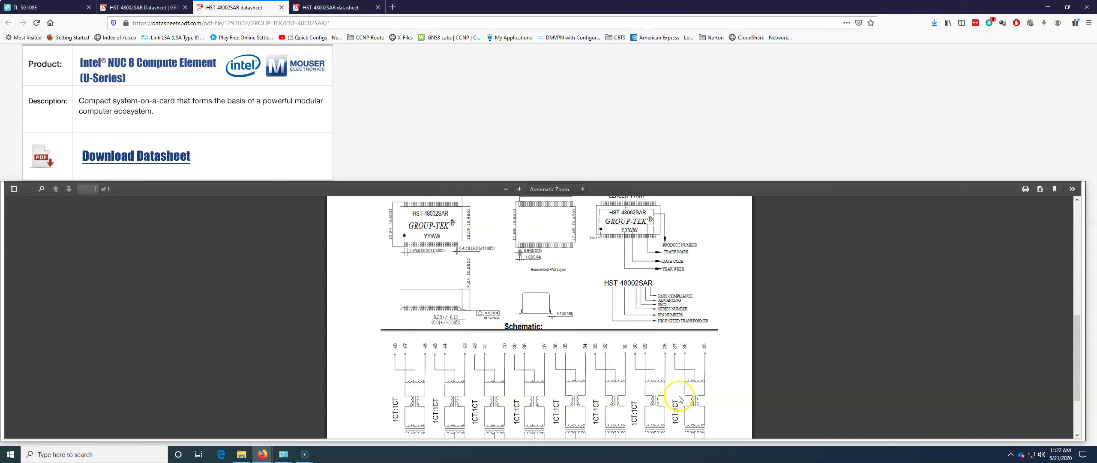
scroll(674, 393, "up", 2)
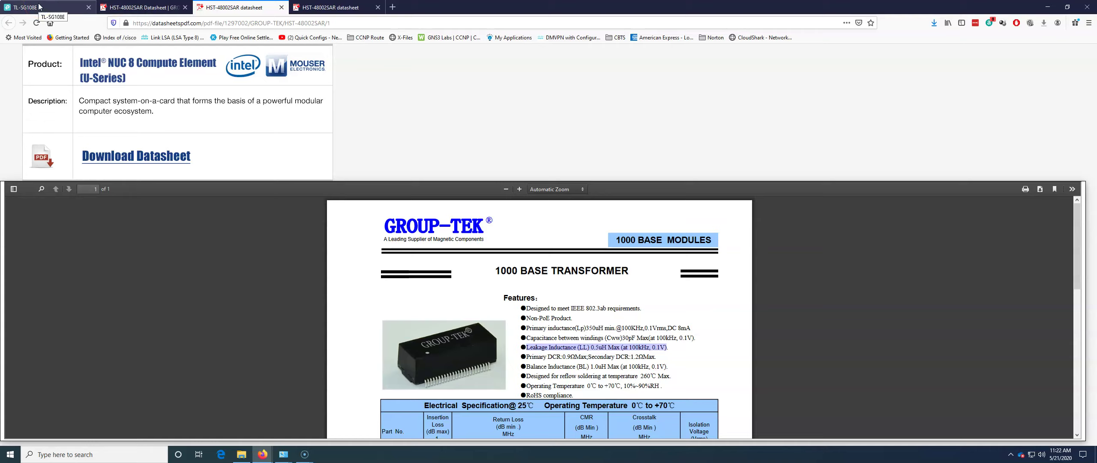
left_click(535, 347)
left_click_drag(535, 347, 586, 349)
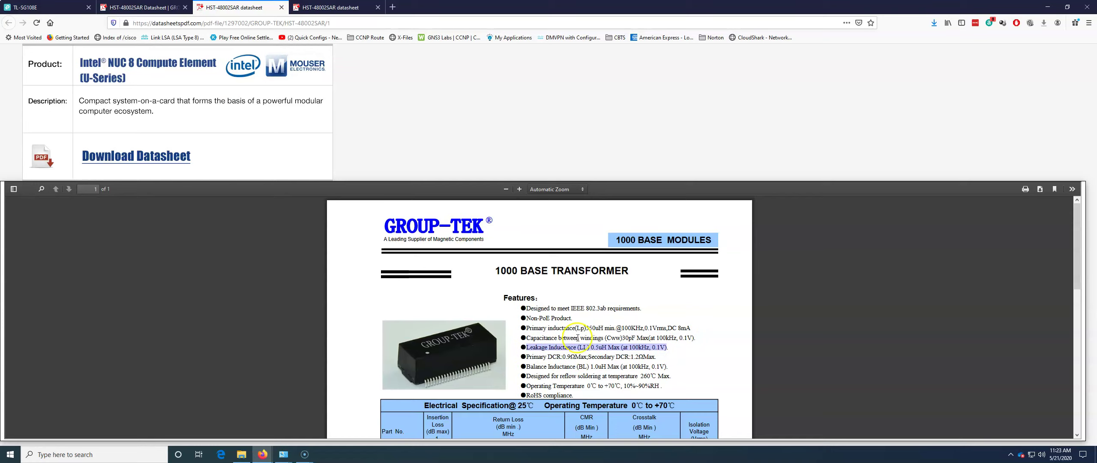
left_click(48, 8)
left_click(371, 180)
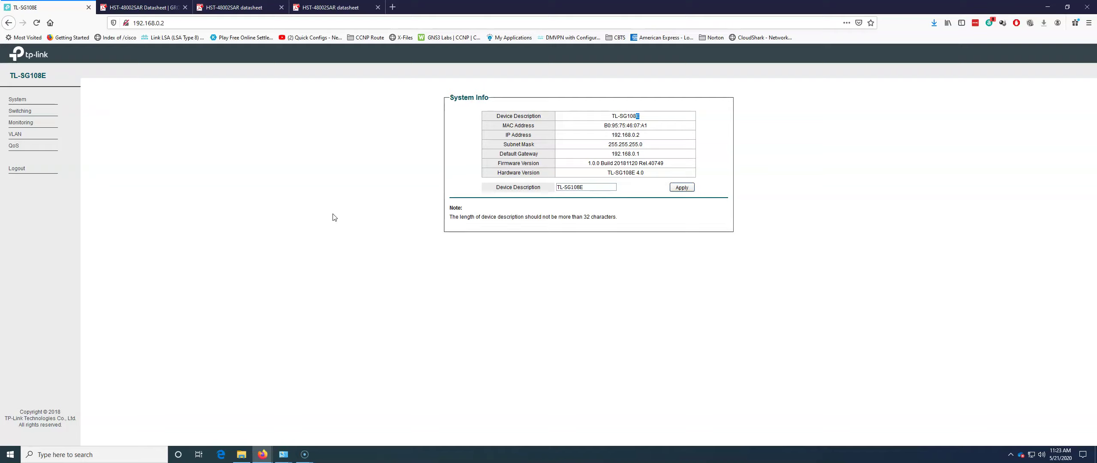
left_click(24, 100)
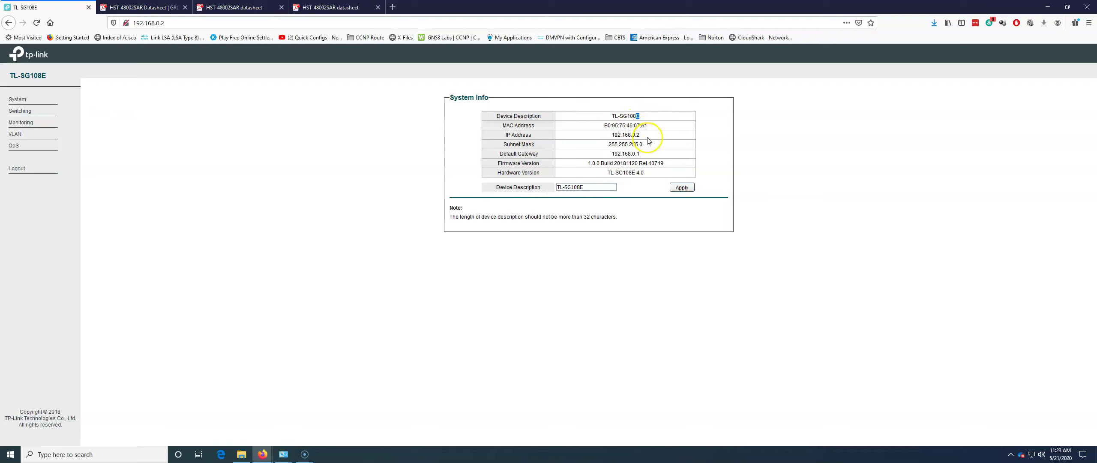
left_click_drag(641, 136, 607, 140)
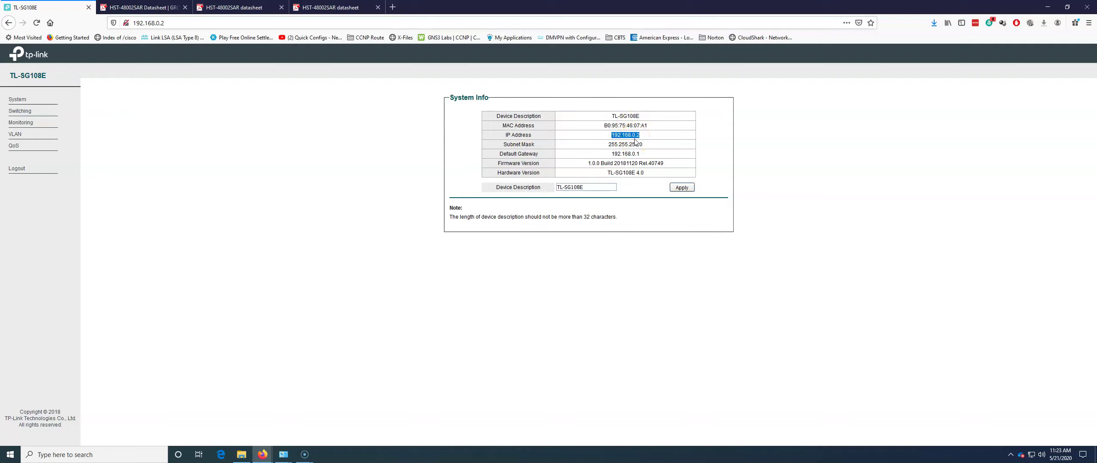
left_click_drag(646, 126, 605, 126)
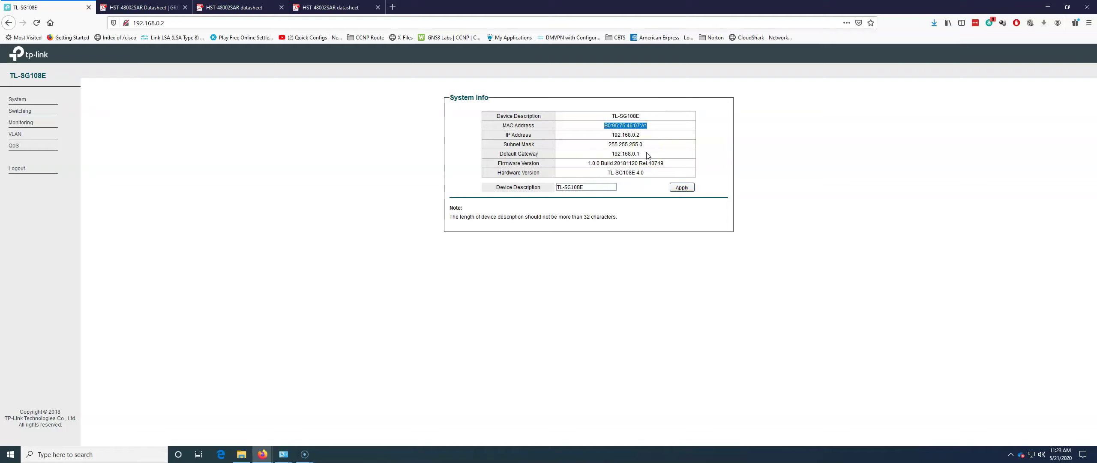
left_click_drag(647, 156, 610, 155)
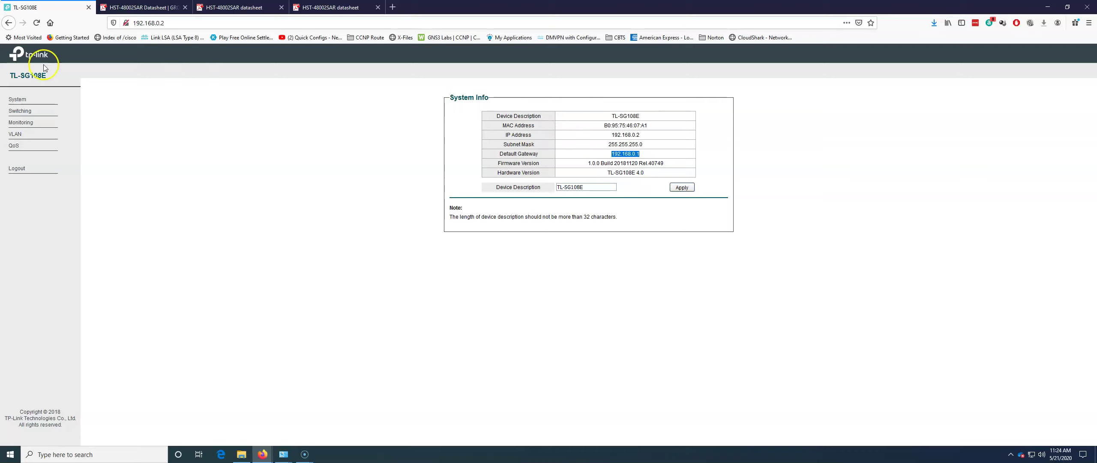
Go to Switching > Port Setting, then show IGMP Snooping with snooping and report suppression disabled.
left_click(13, 113)
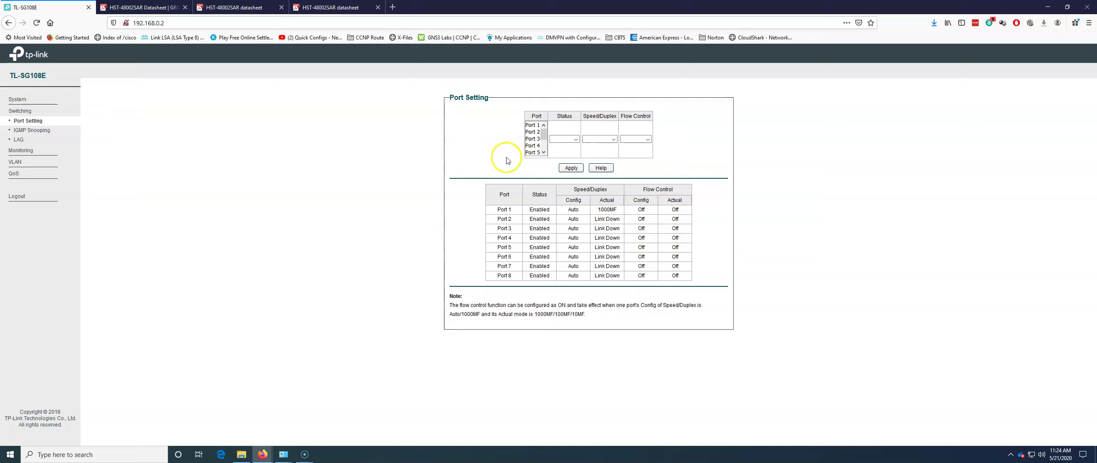
left_click(17, 132)
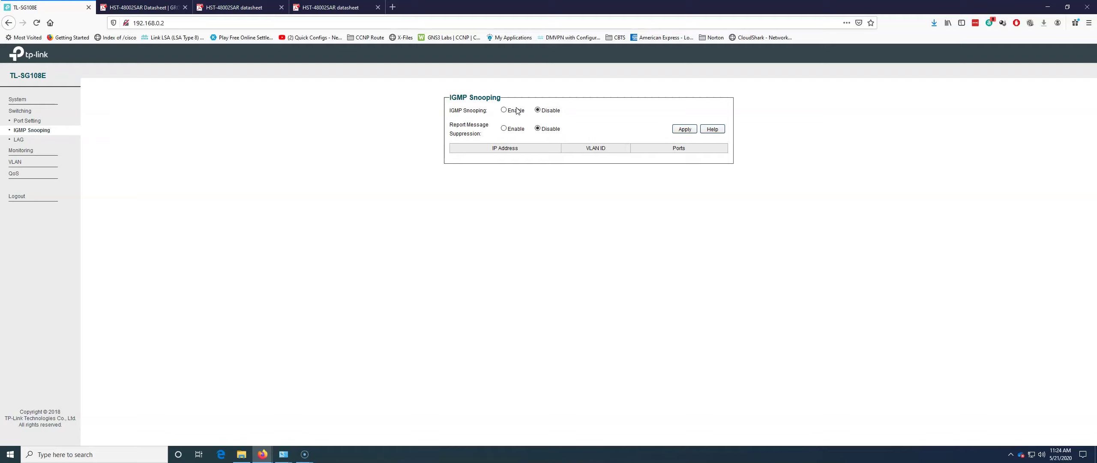
Create static LAG 1 from ports 1 and 2, then delete it, leaving both LAGs empty.
left_click(18, 140)
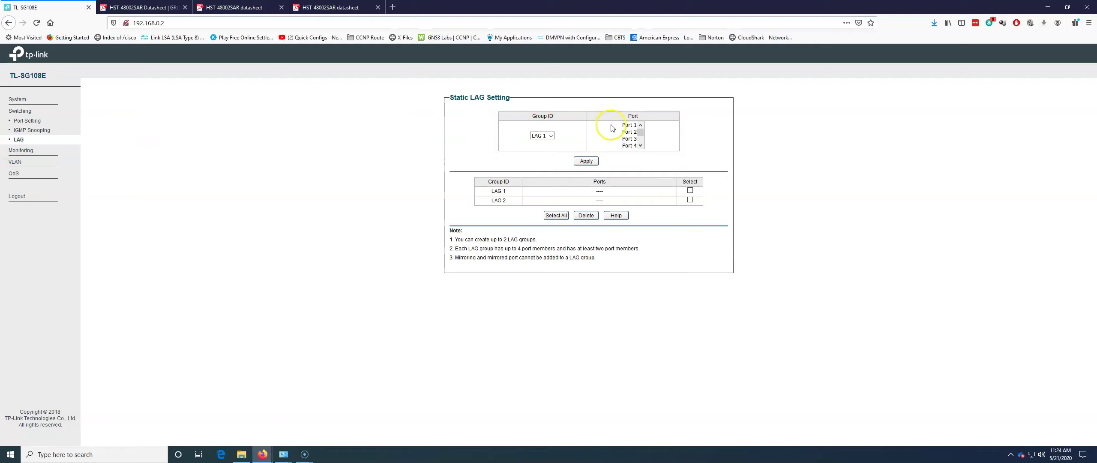
left_click(629, 125)
left_click(629, 132, "ctrl")
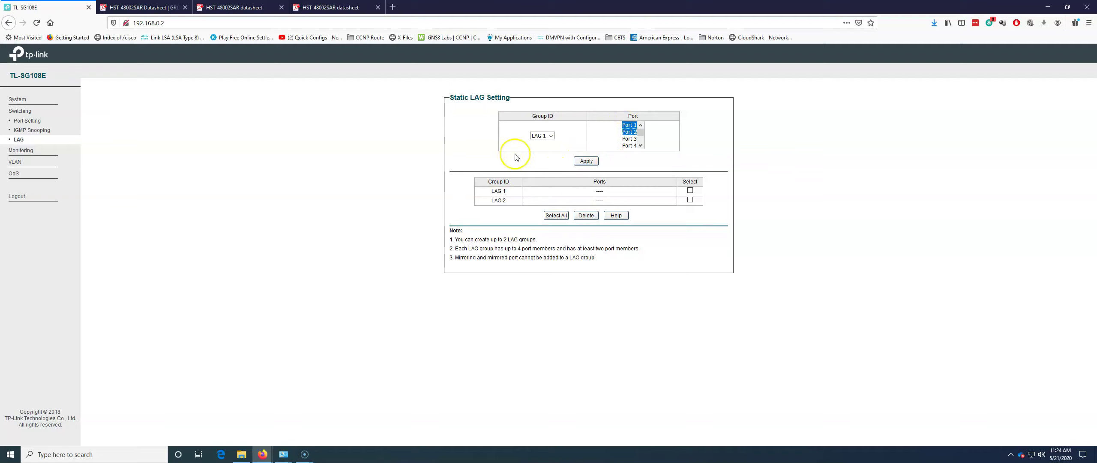
left_click(585, 162)
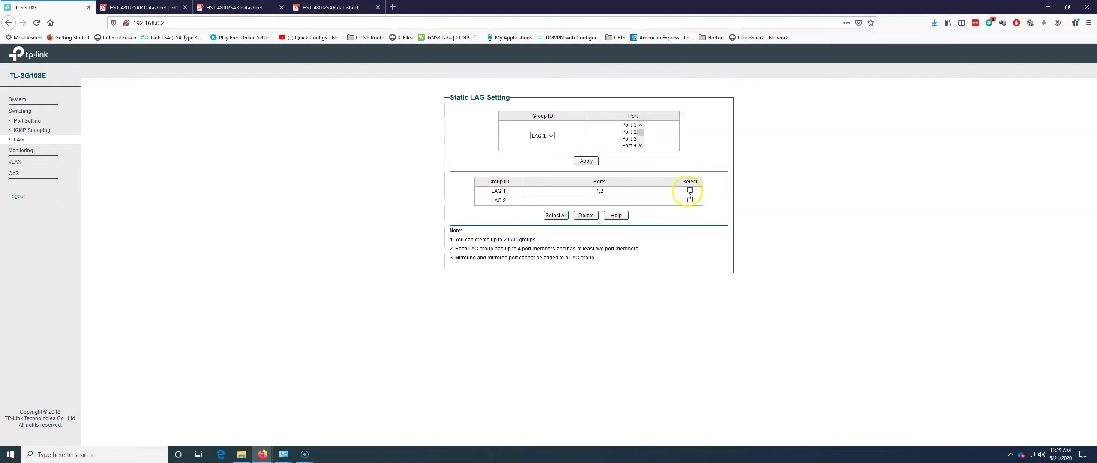
left_click(690, 191)
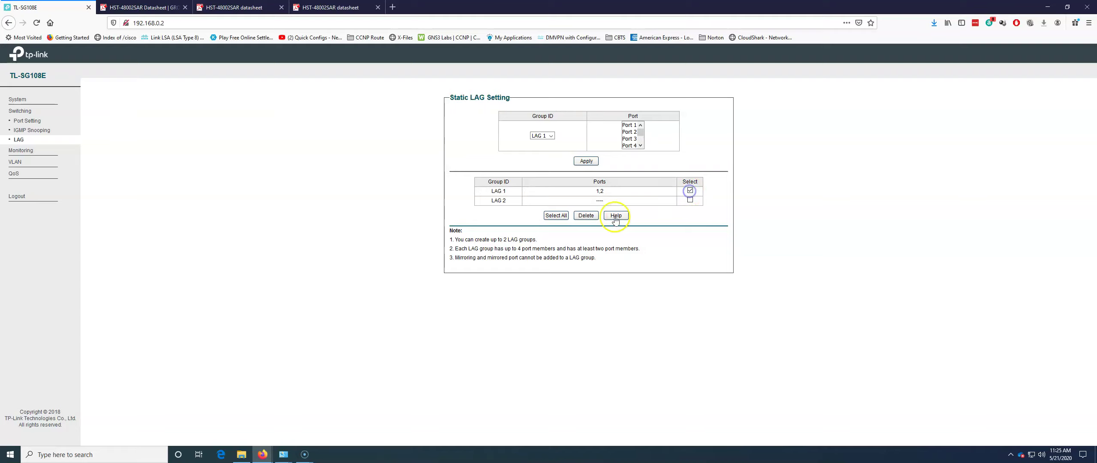
left_click(585, 216)
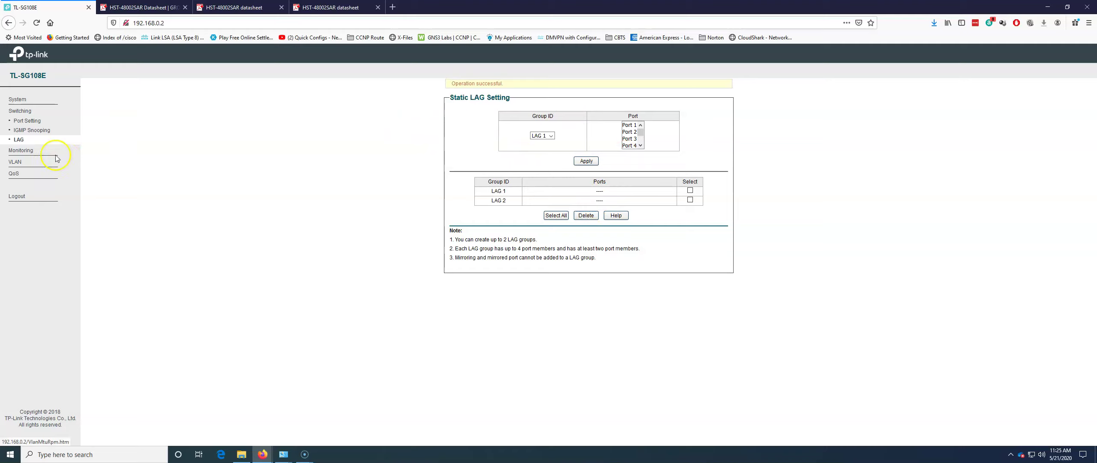
View Port Statistics, showing Port 1 linked at 1000Full with its packet counts.
left_click(35, 152)
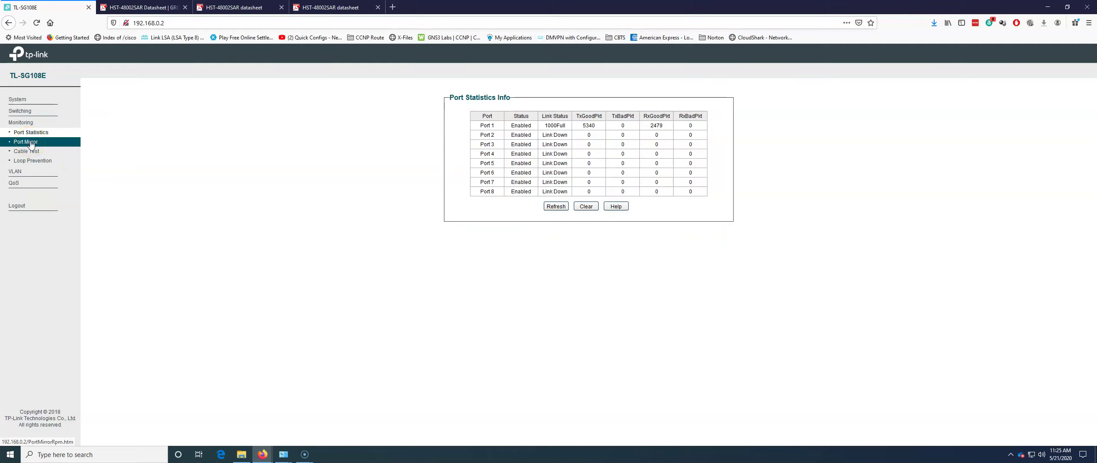
left_click(31, 142)
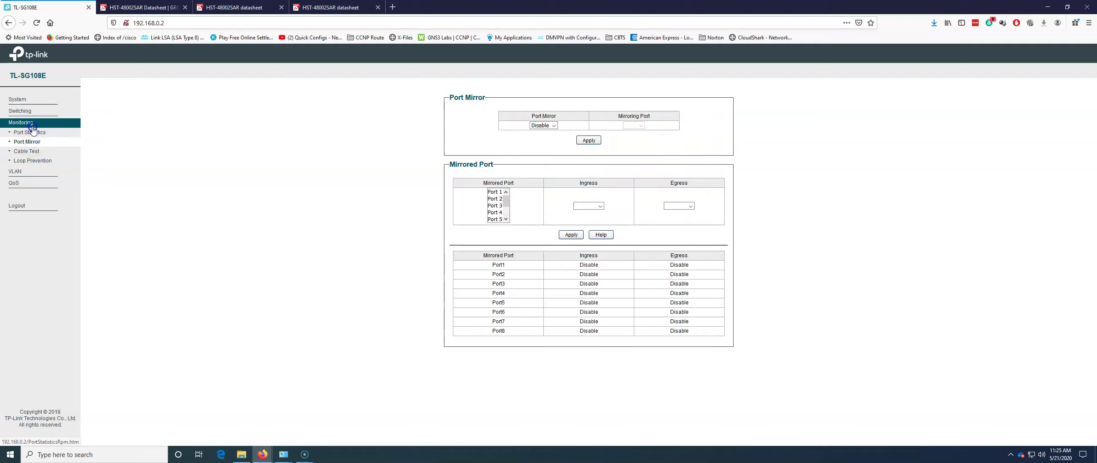
left_click(30, 125)
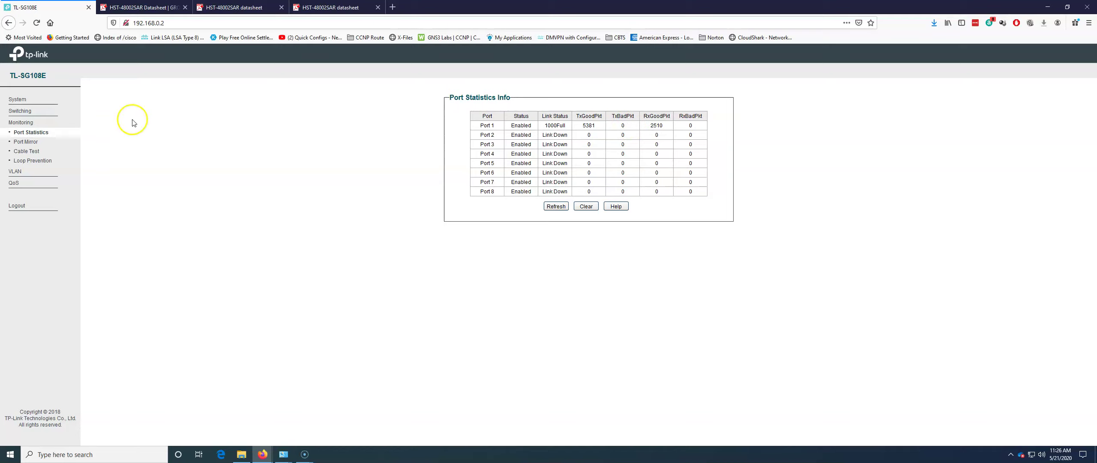
Show the Port Mirror page with mirroring disabled on all eight ports.
left_click(26, 141)
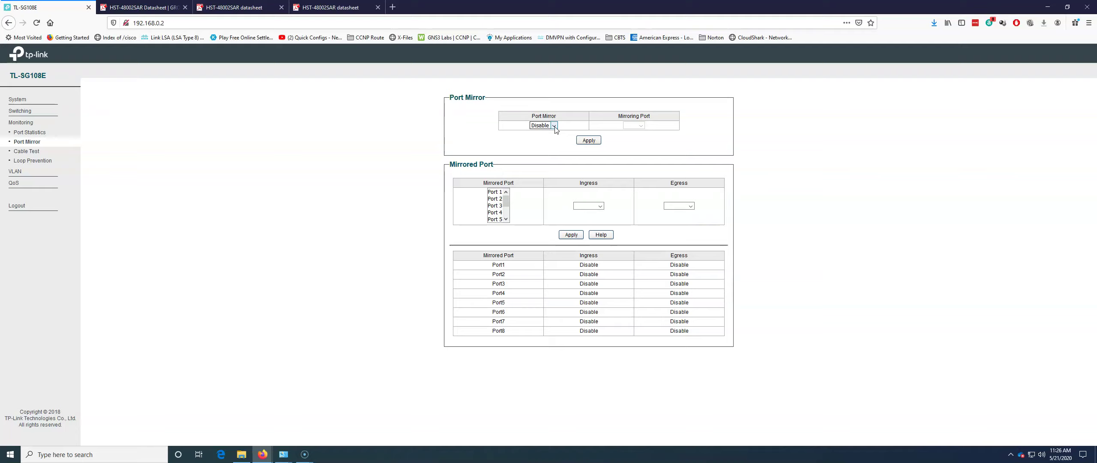
Run a cable test on Port 1, which reads Normal with a 3 m fault distance.
left_click(34, 152)
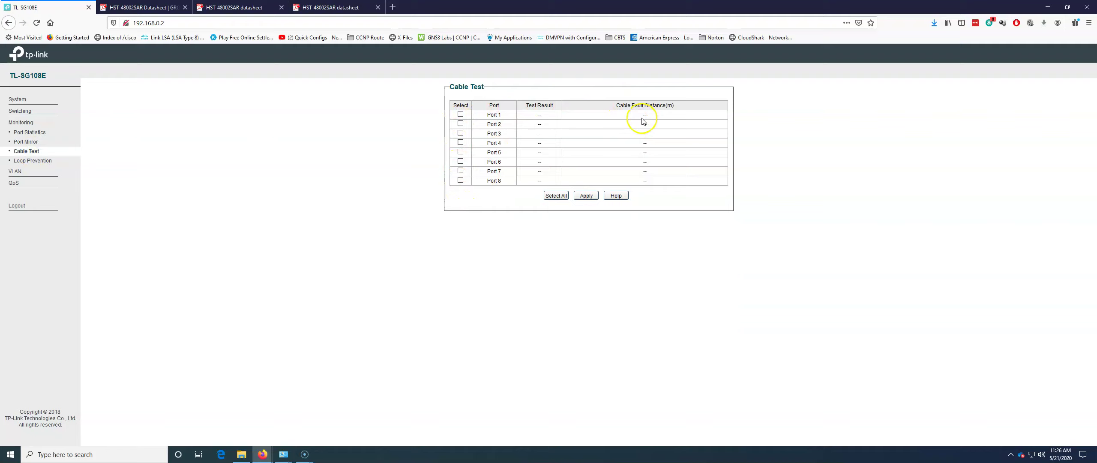
left_click(461, 114)
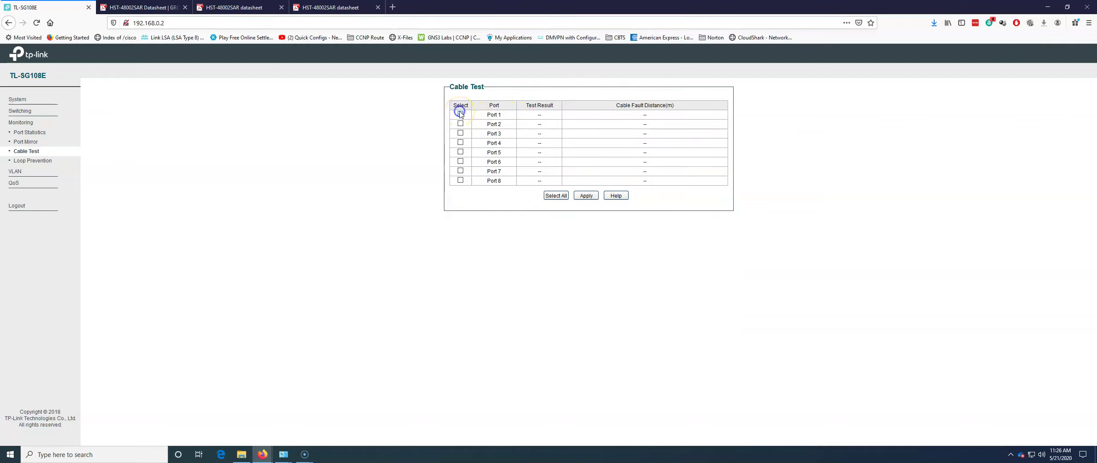
left_click(586, 196)
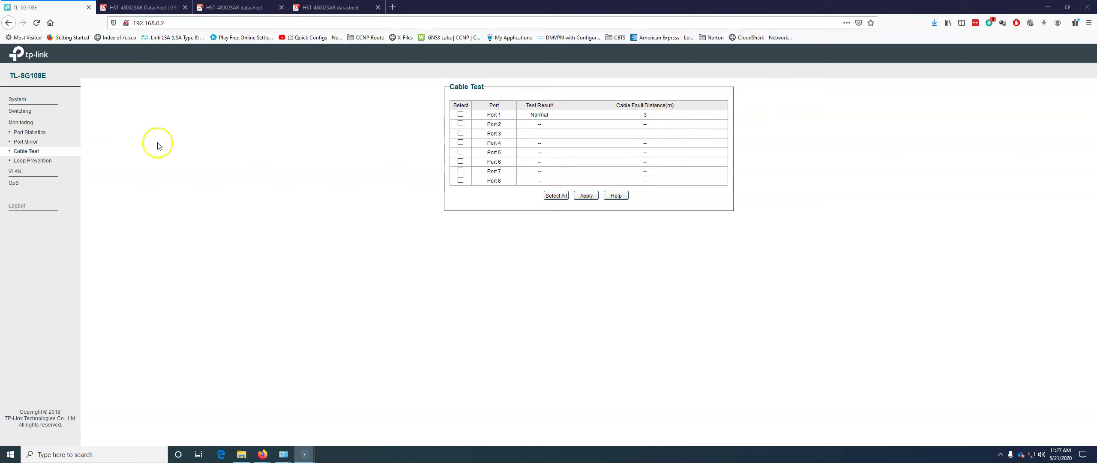
left_click(35, 161)
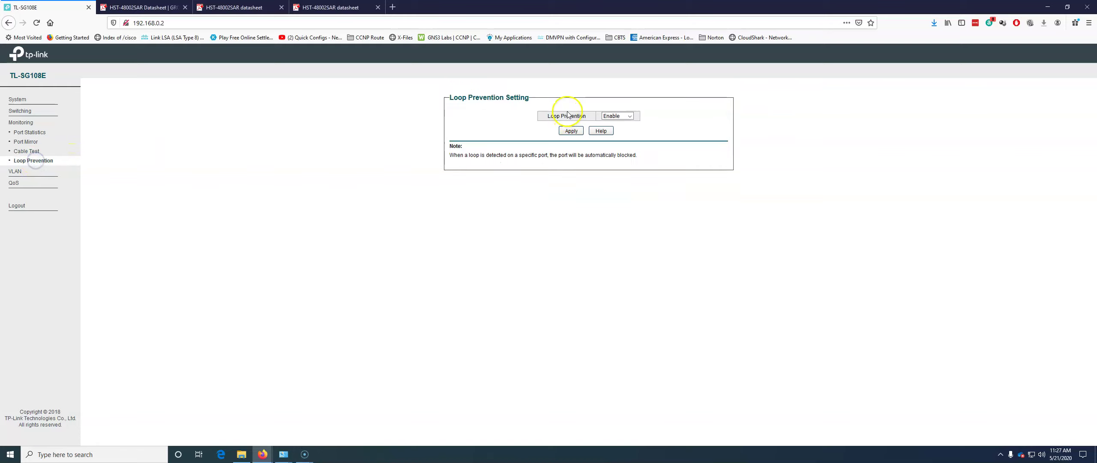
left_click(629, 116)
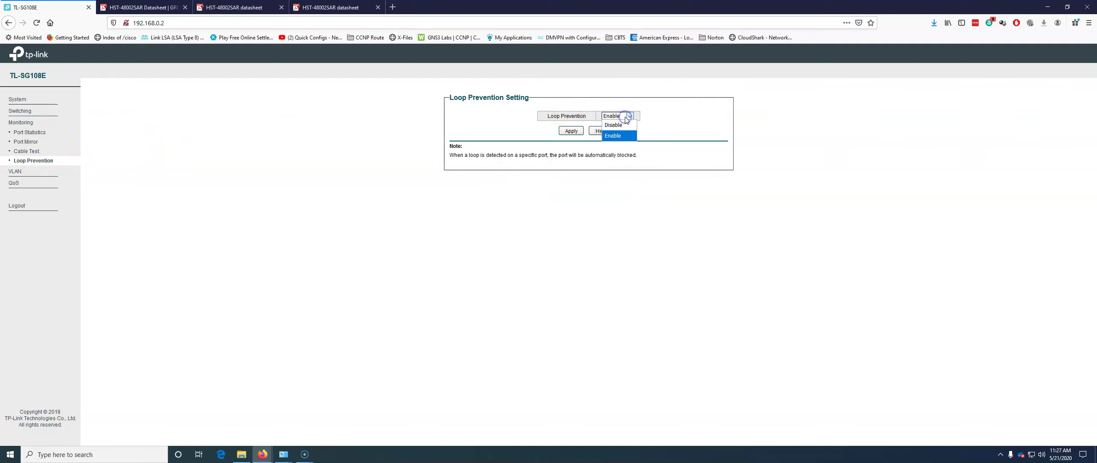
left_click(624, 115)
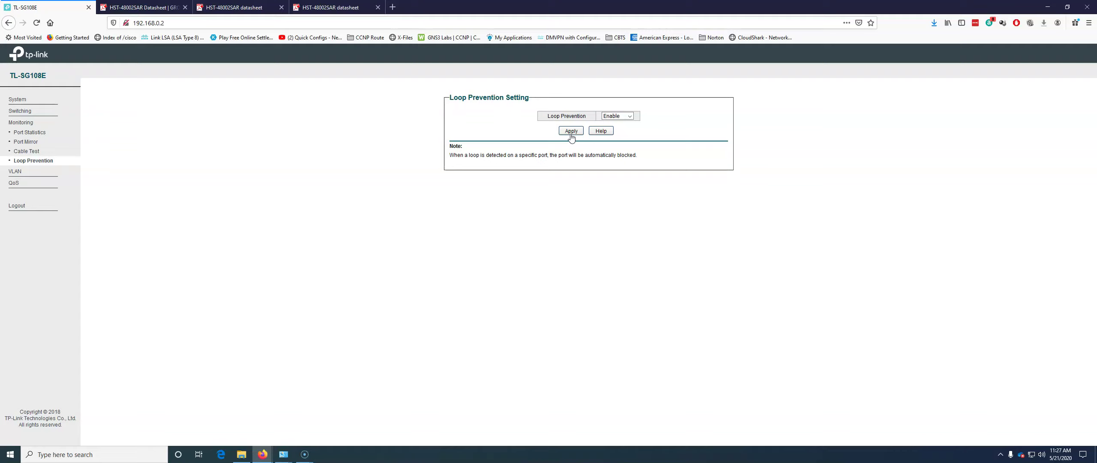
left_click(620, 118)
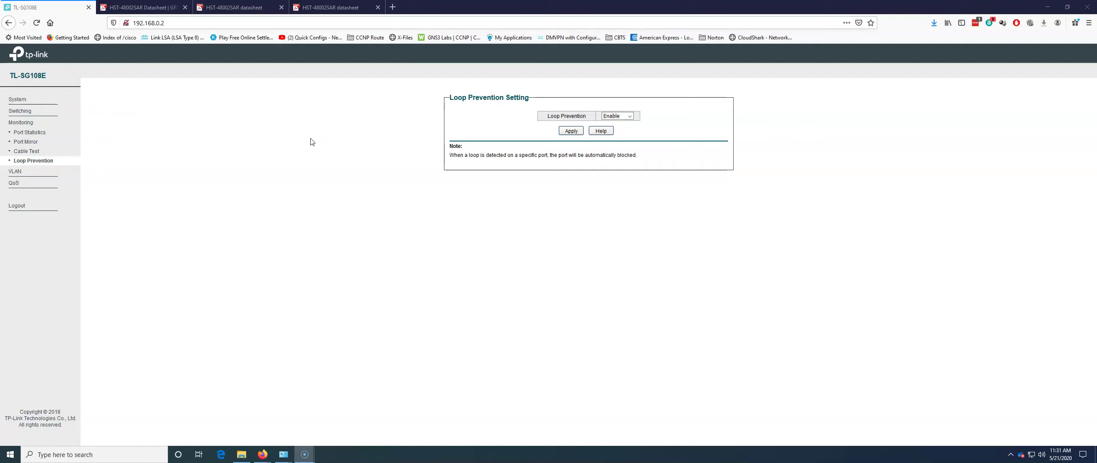
left_click(629, 116)
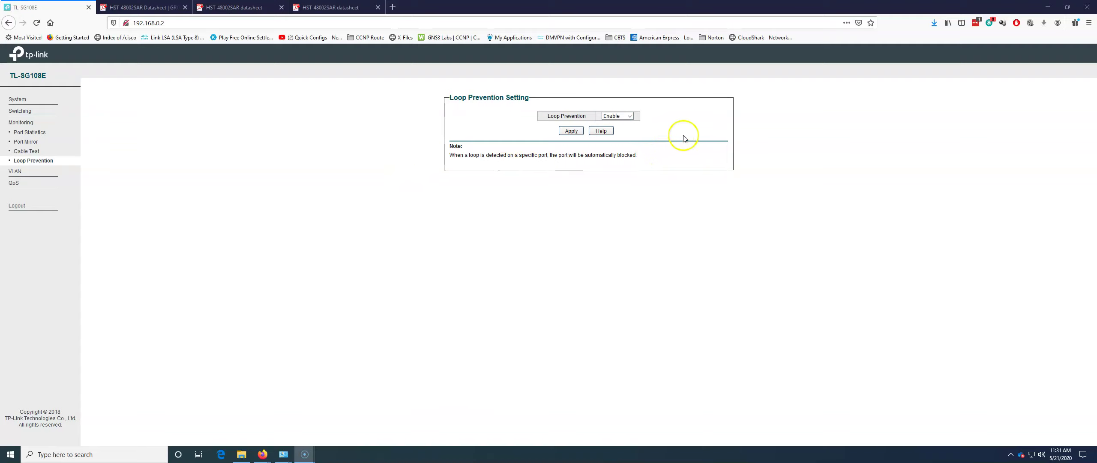
On Port Based VLAN, attempt VLAN 2 with ports 7–8, dismissing the VLAN-disabled warning.
left_click(12, 173)
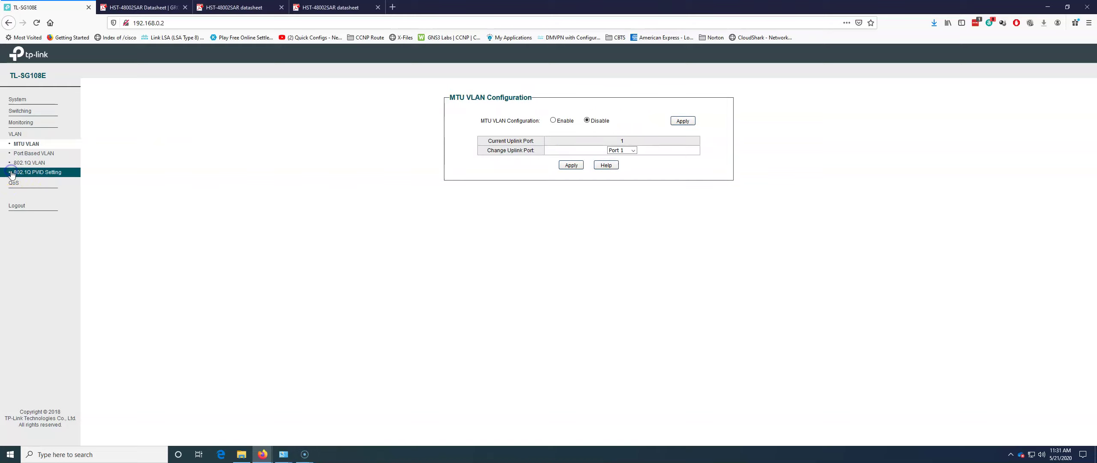
left_click(33, 164)
left_click(33, 154)
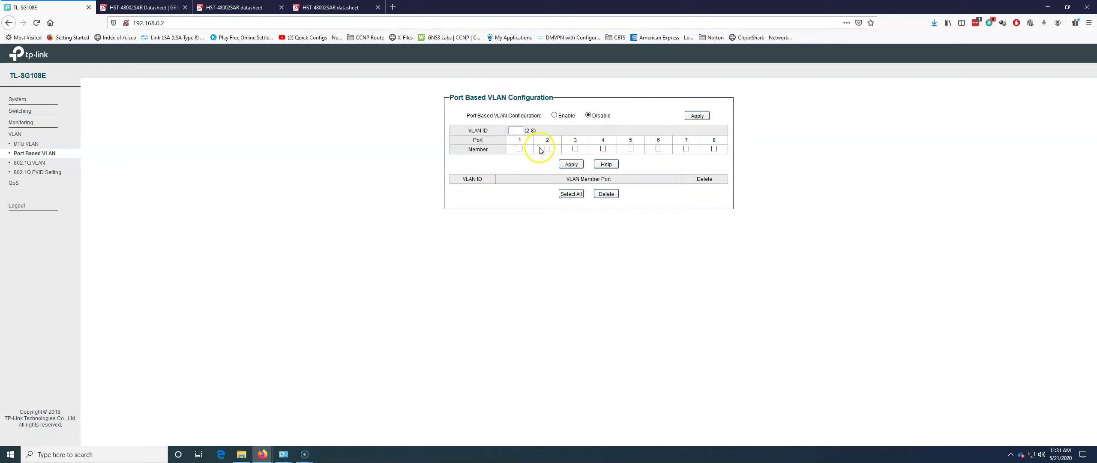
left_click(490, 133)
left_click(512, 133)
type("2")
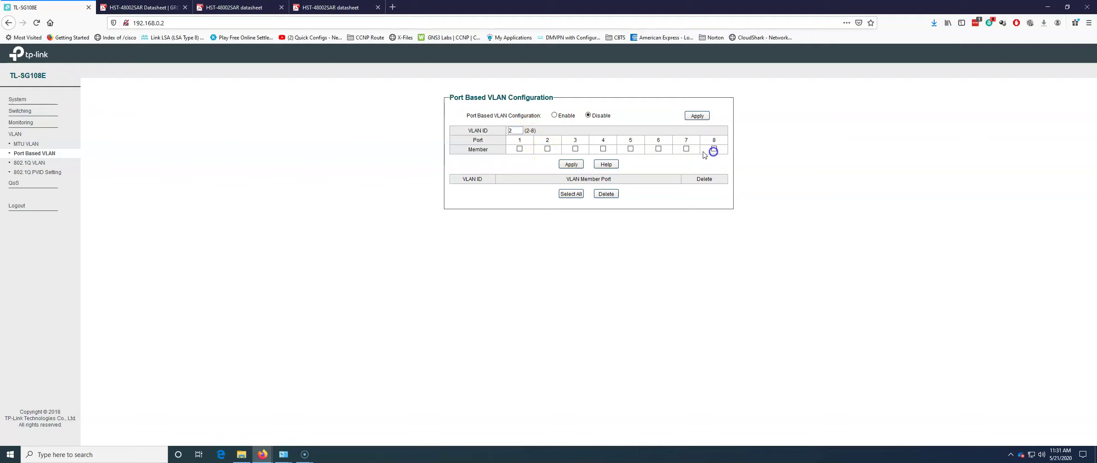
left_click(686, 149)
left_click(714, 149)
left_click(570, 165)
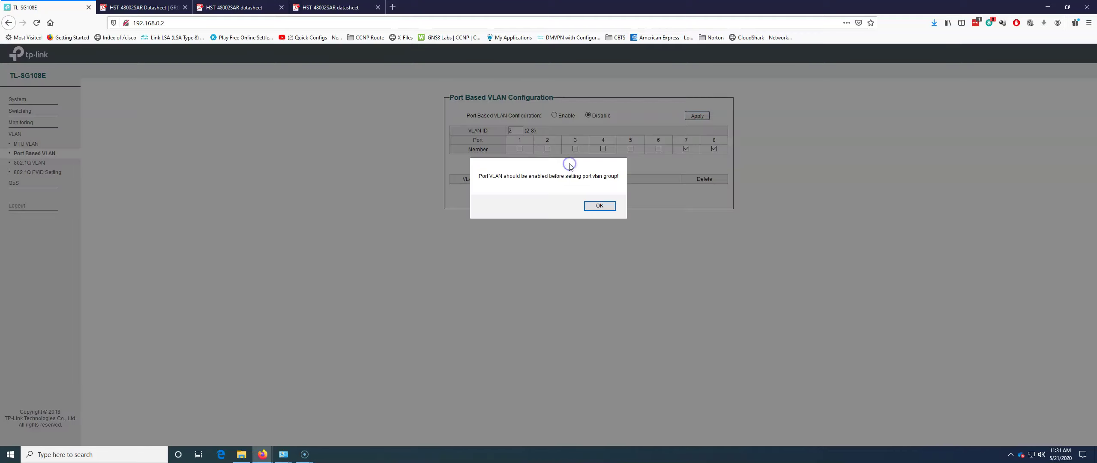
left_click(597, 208)
Enable port-based VLAN and confirm the change.
left_click(554, 115)
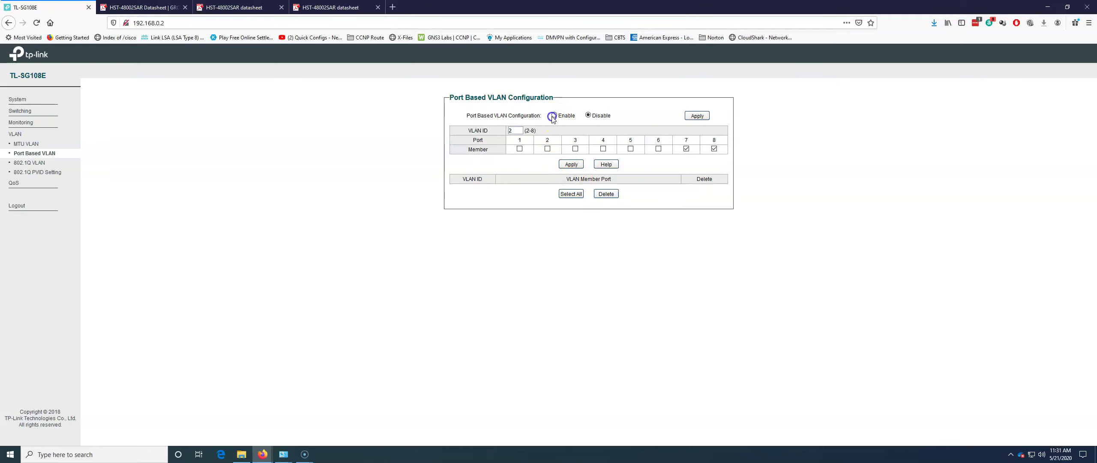
left_click(687, 116)
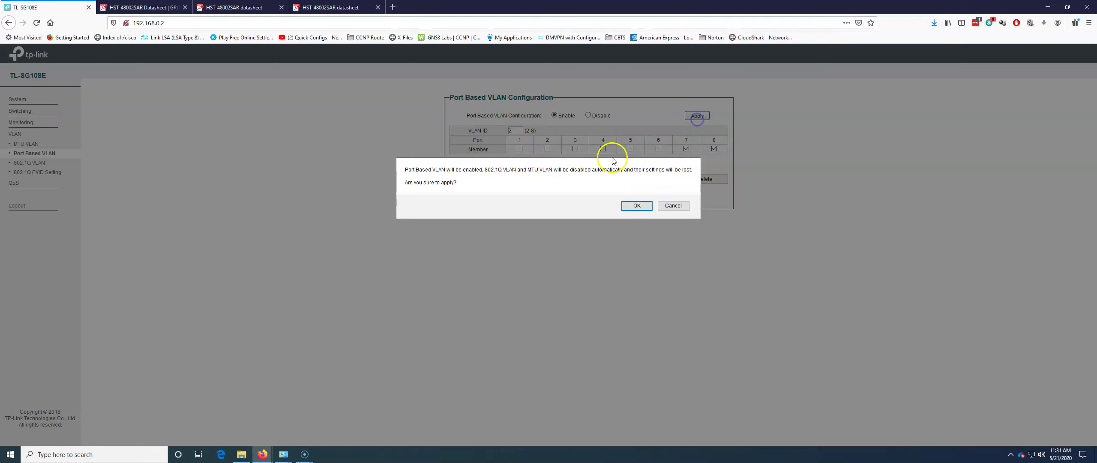
left_click(627, 205)
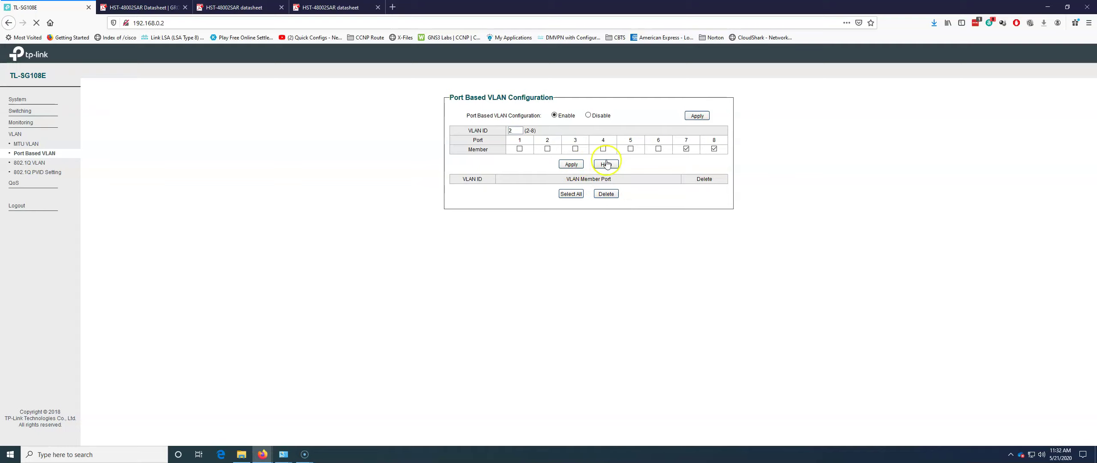
Save VLAN 2 with ports 7 and 8, leaving VLAN 1 with ports 1–6.
left_click(571, 165)
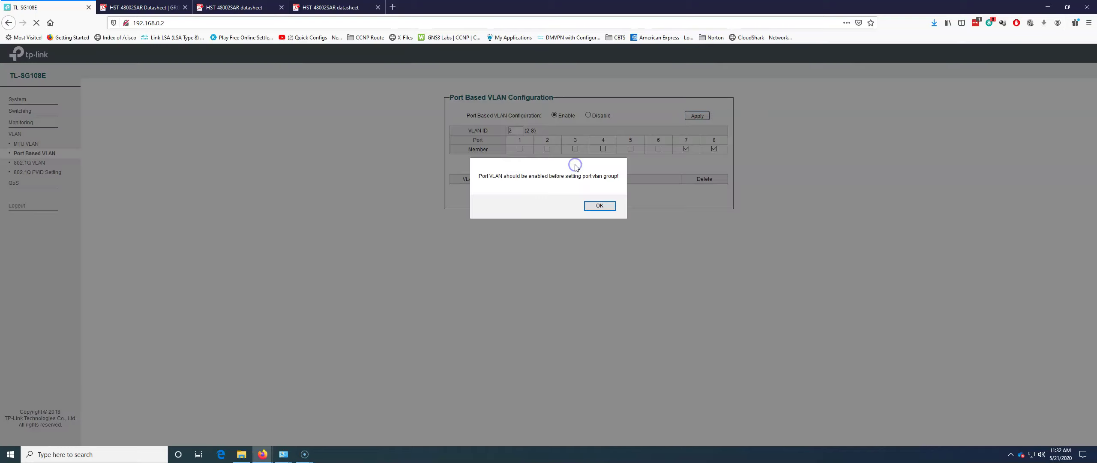
left_click(593, 206)
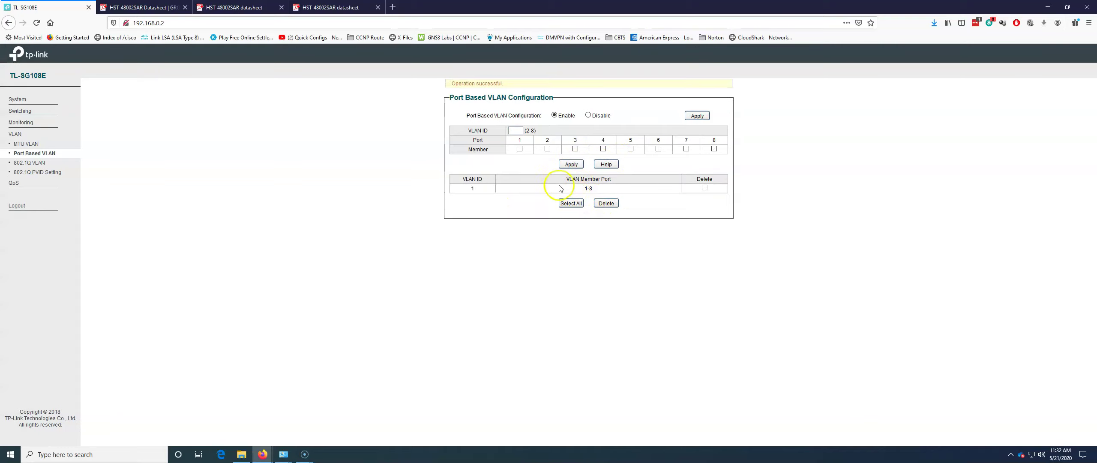
left_click(517, 130)
type("2")
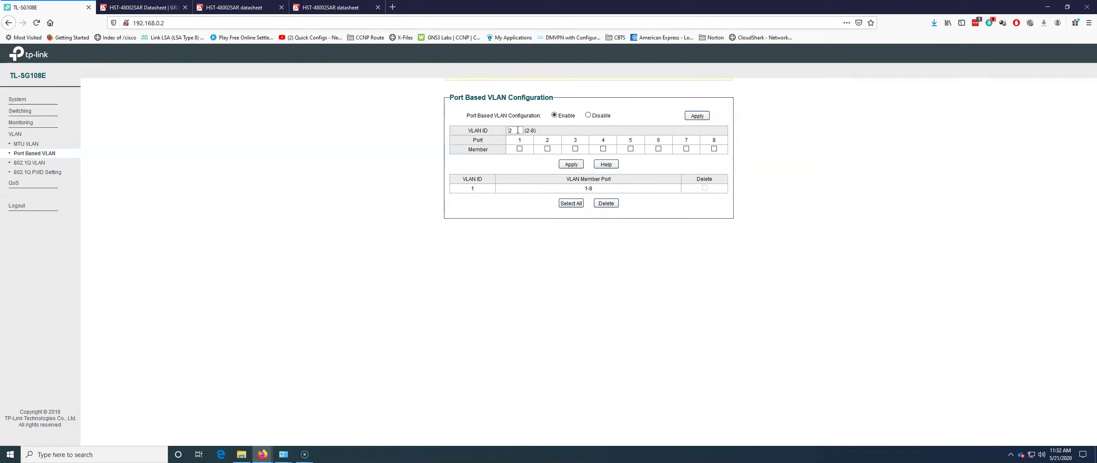
left_click(684, 149)
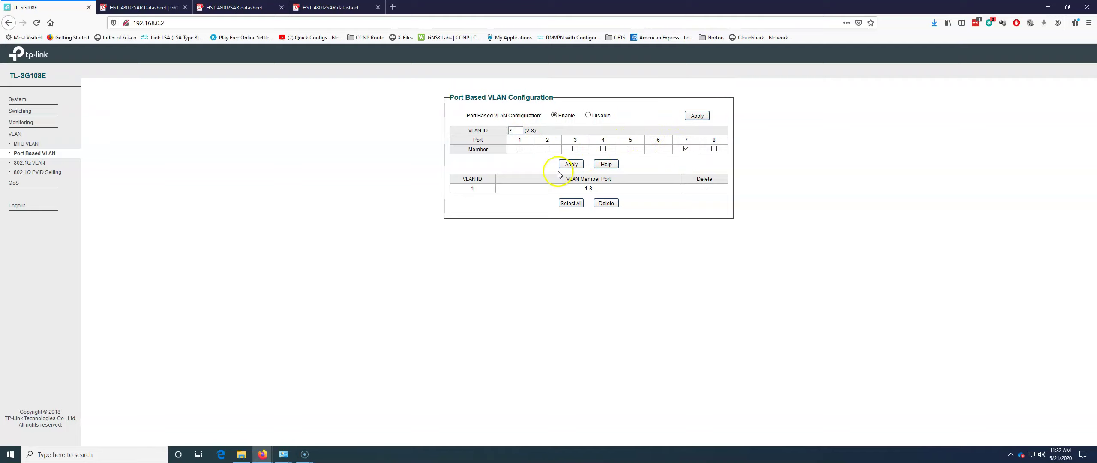
left_click(714, 149)
left_click(571, 165)
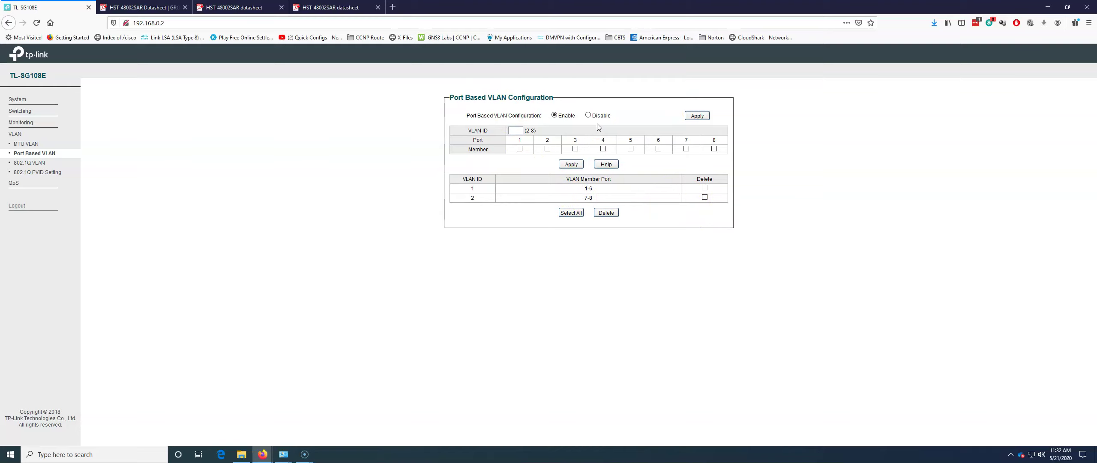
Enable 802.1Q VLAN mode and confirm, leaving default VLAN 1 with untagged ports 1–8.
left_click(28, 164)
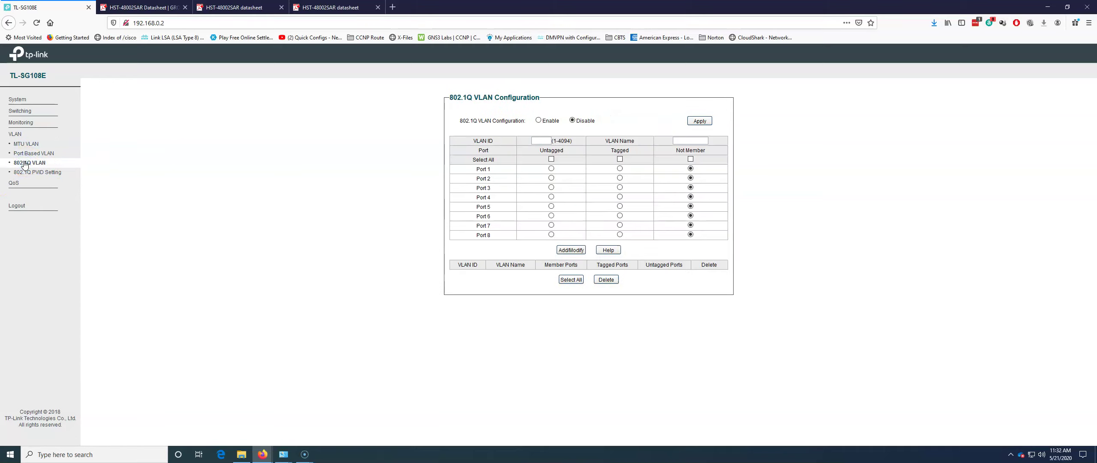
left_click(471, 202)
left_click(539, 120)
left_click(700, 121)
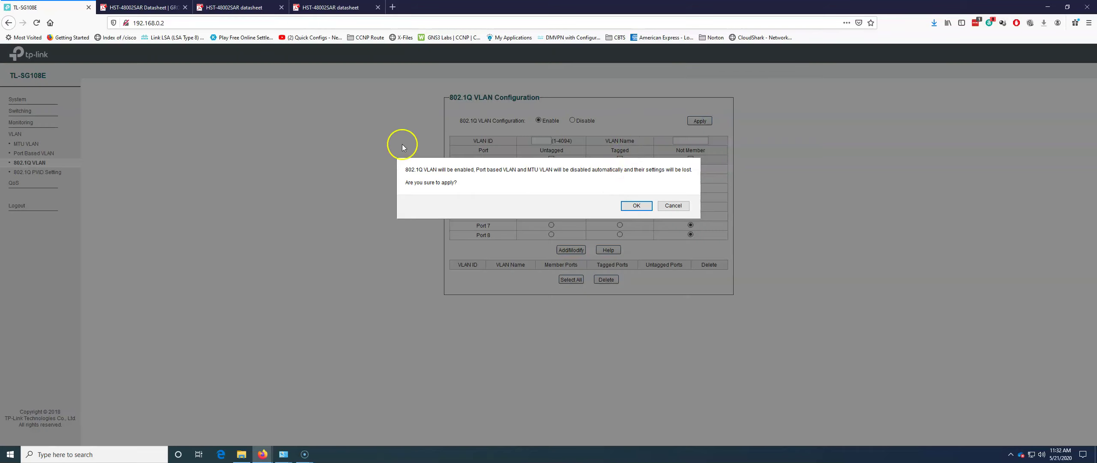
left_click(638, 206)
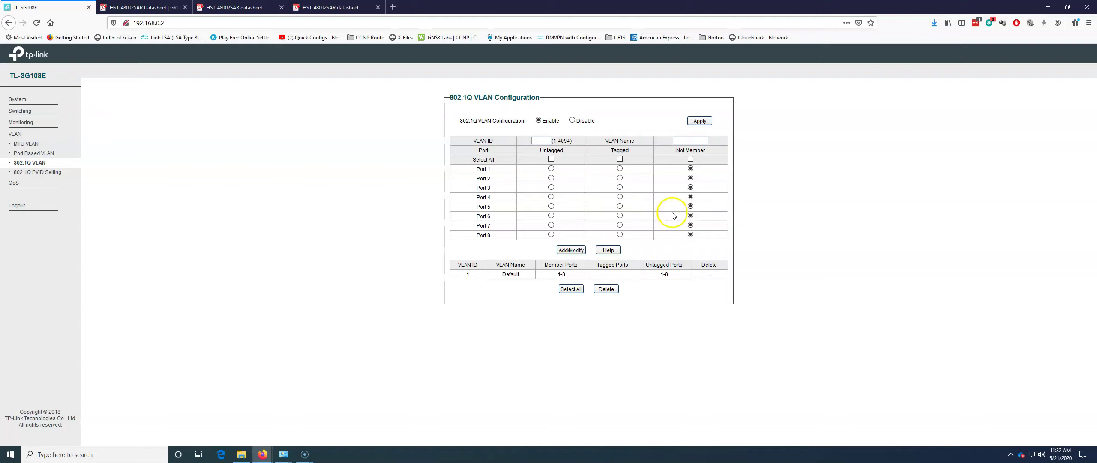
Add 802.1Q VLAN 10 named 'Audio' with ports 7 and 8 untagged.
left_click(551, 225)
left_click(551, 234)
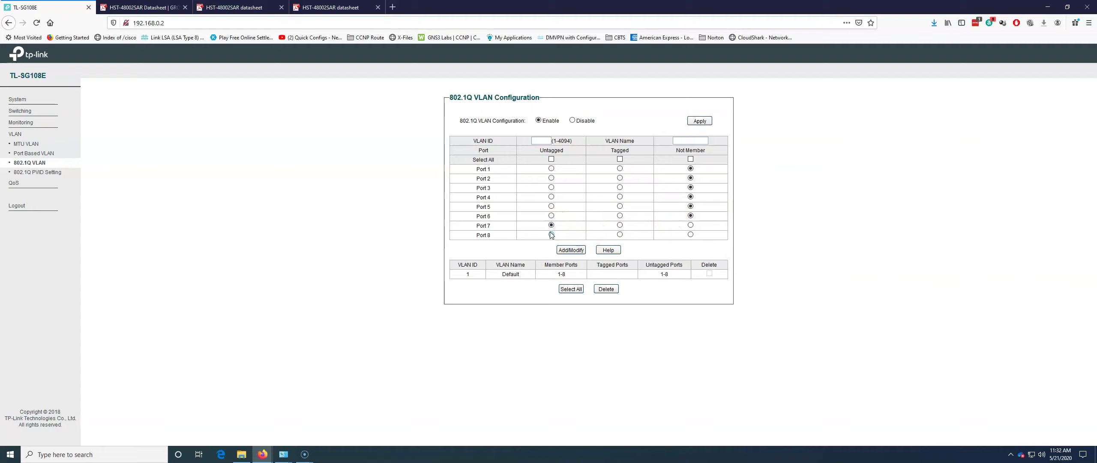
left_click(543, 140)
type("10")
left_click(566, 180)
left_click(680, 144)
type("Audio")
left_click(551, 224)
left_click(551, 234)
left_click(565, 250)
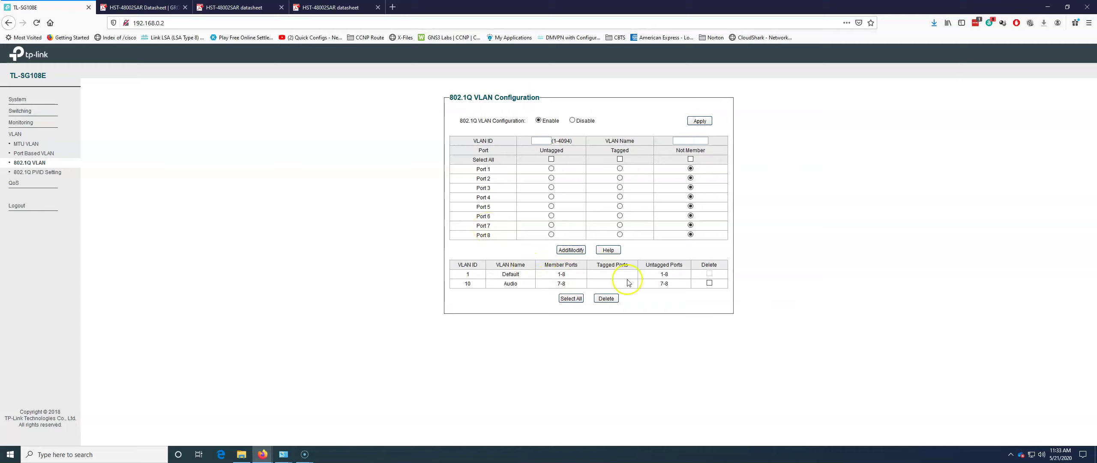
Add VLAN 20 with ports 5 and 6 untagged.
left_click_drag(475, 286, 439, 287)
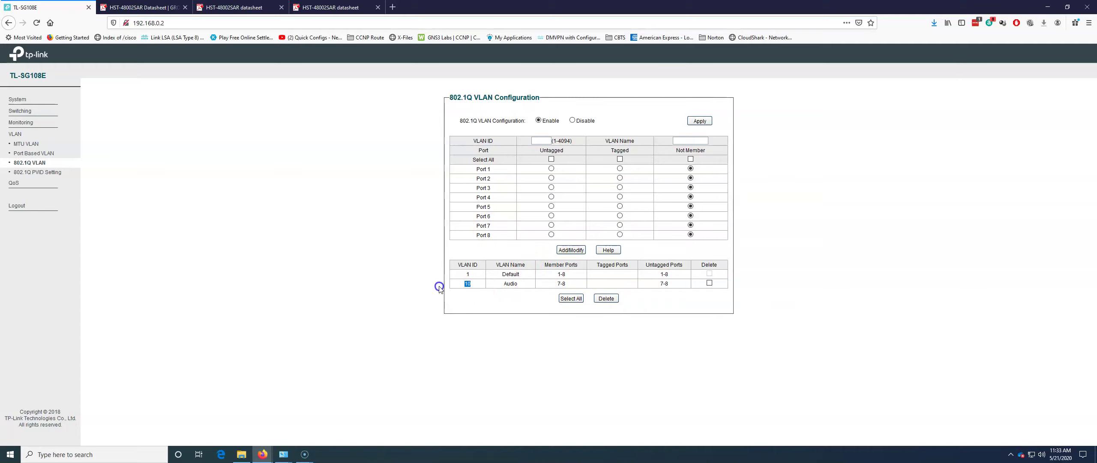
left_click(551, 206)
left_click(551, 215)
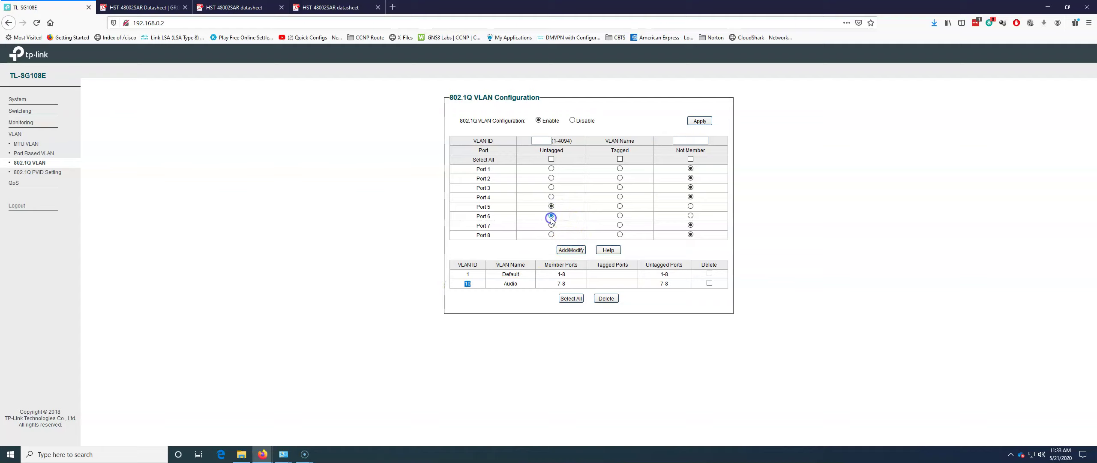
left_click(544, 143)
type("20")
left_click(551, 206)
left_click(551, 216)
left_click_drag(541, 151, 557, 152)
left_click(570, 251)
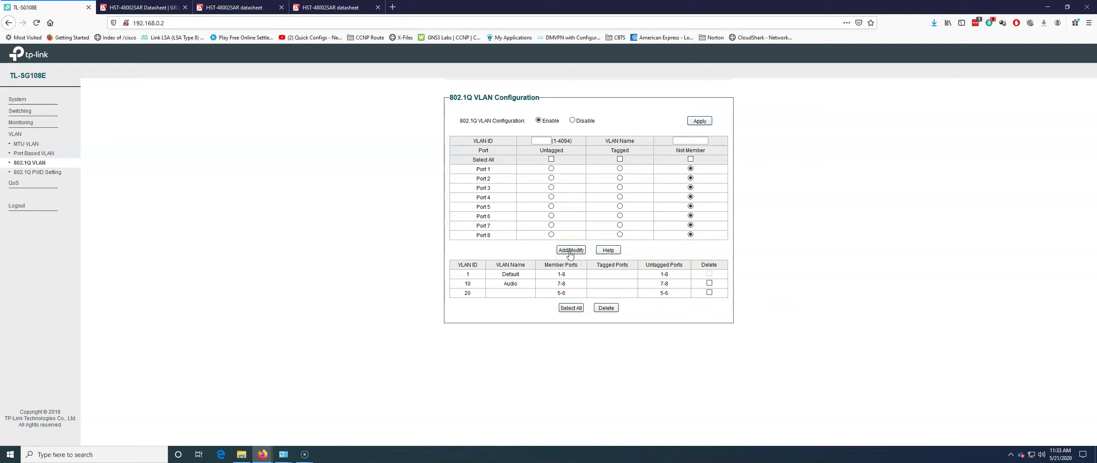
left_click(598, 257)
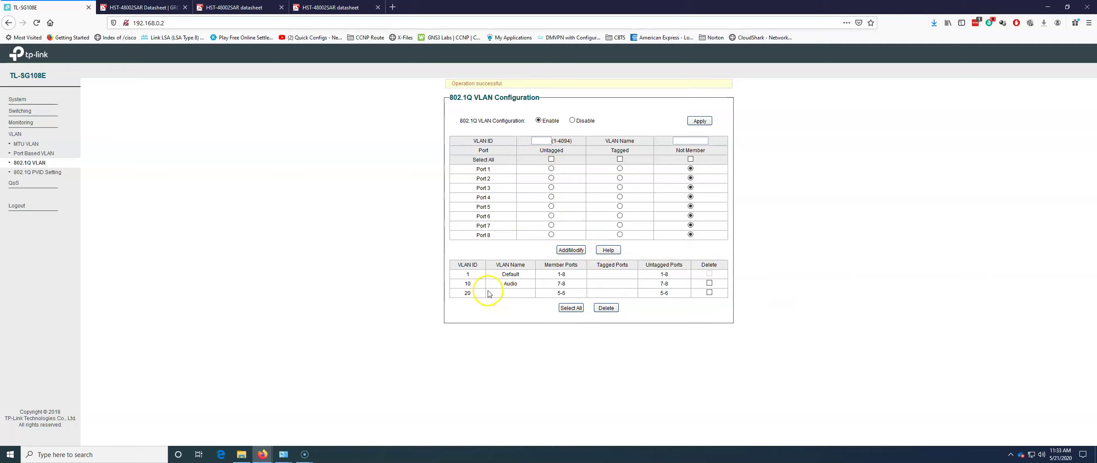
Delete VLAN 20 and re-add it as IoT with ports 5 and 6 untagged.
left_click(709, 293)
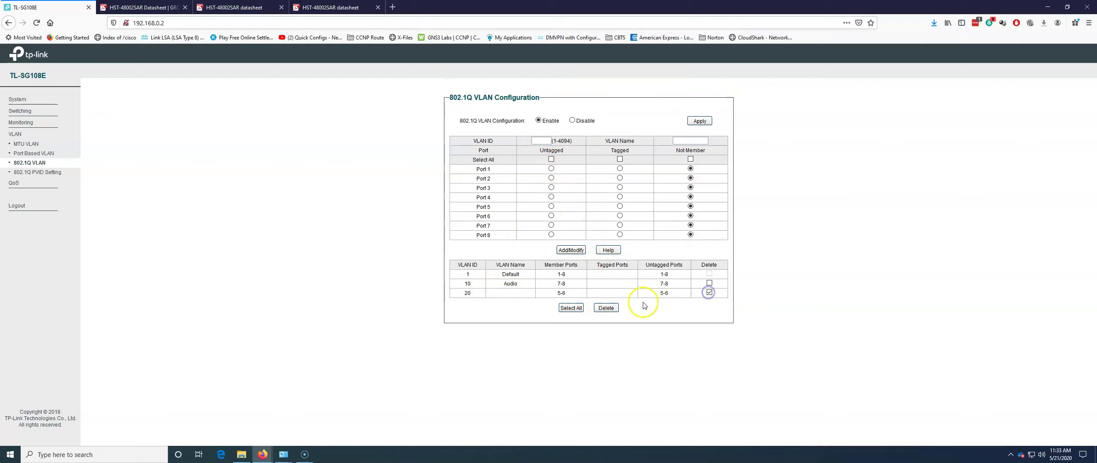
left_click(610, 310)
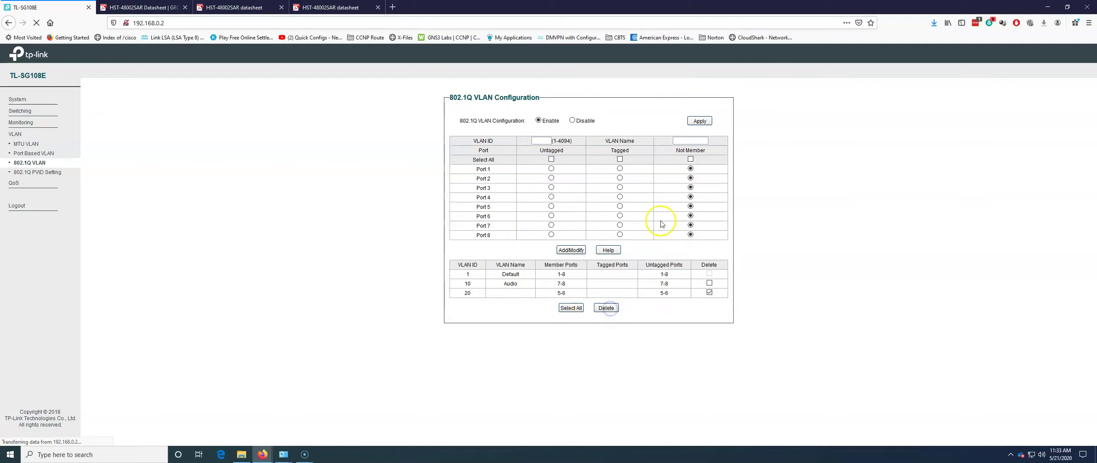
left_click(547, 141)
type("20")
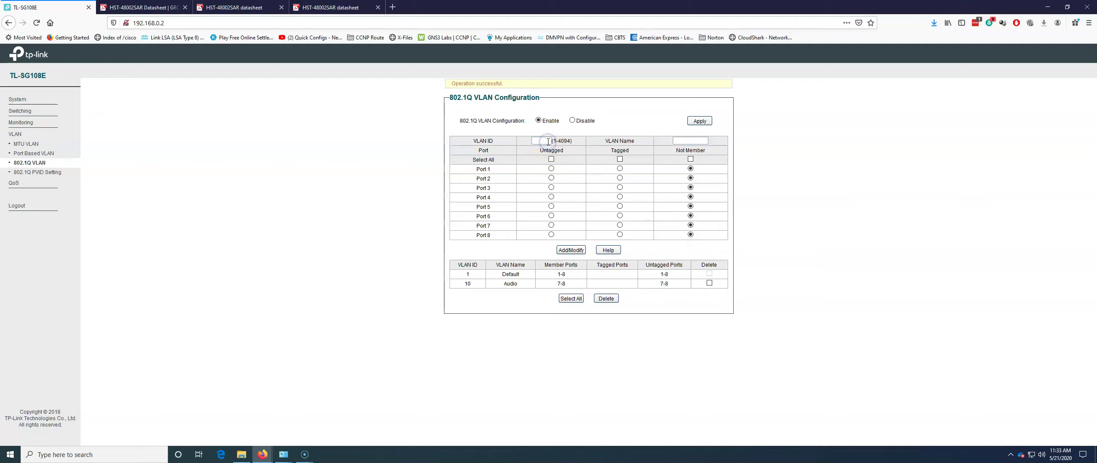
left_click(691, 142)
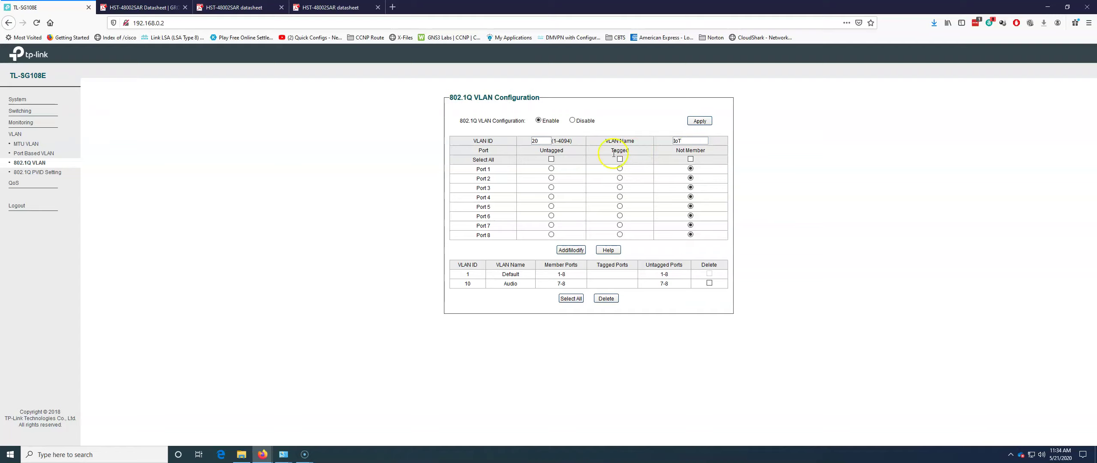
left_click(551, 207)
left_click(551, 215)
left_click(570, 253)
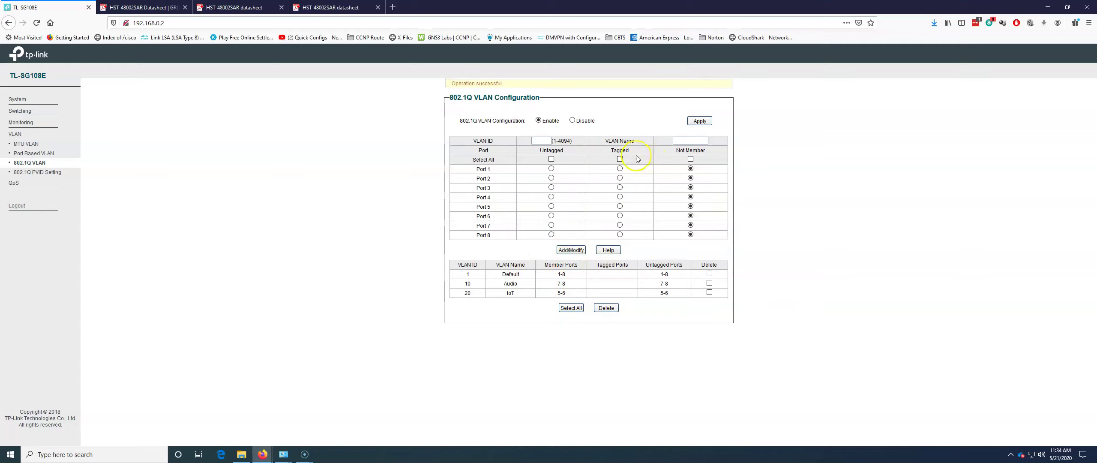
Enter VLAN ID 30 and name it CCTV, correcting a mistyped name.
left_click(539, 140)
type("30")
left_click(681, 140)
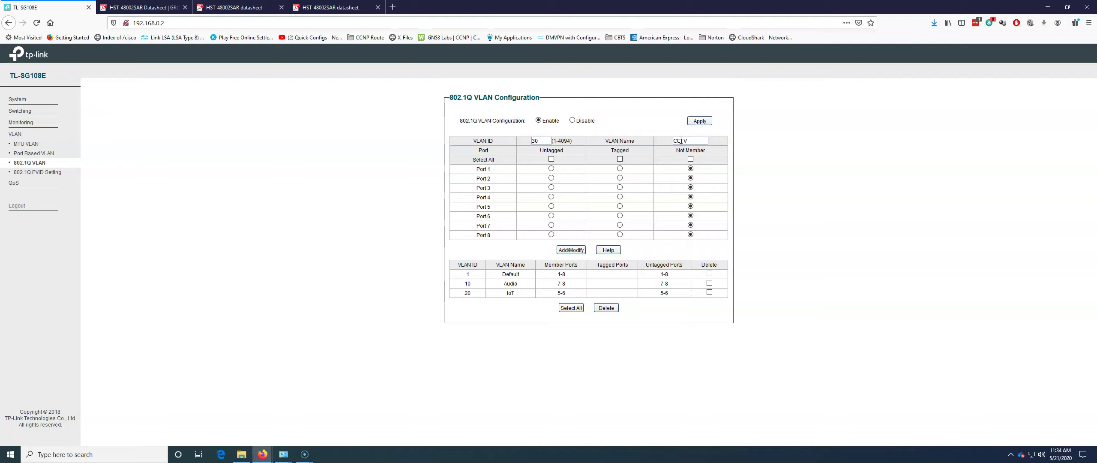
double_click(681, 141)
type("Sec")
key("BackSpace")
key("BackSpace")
type("C")
Make ports 3 and 4 untagged and add VLAN 30 CCTV to the table.
left_click(551, 187)
left_click(551, 196)
double_click(536, 140)
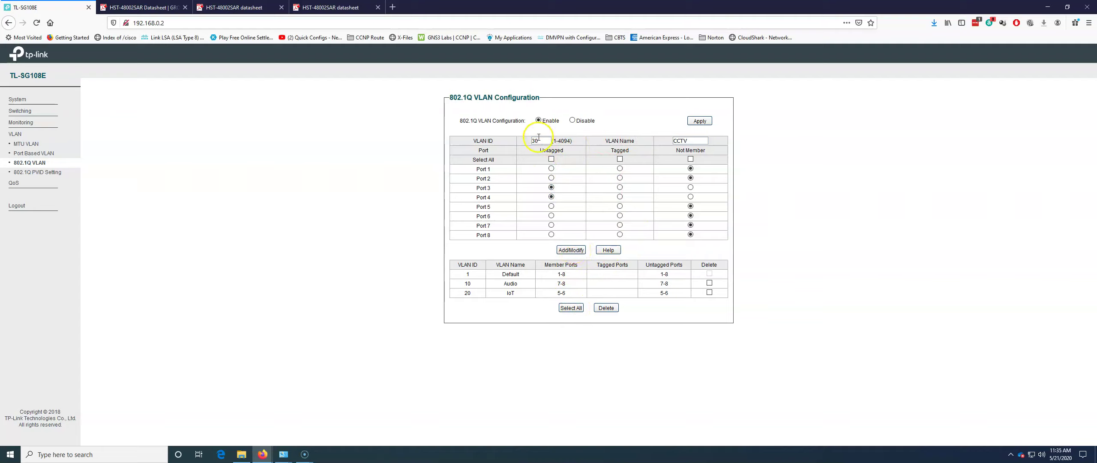
left_click(578, 251)
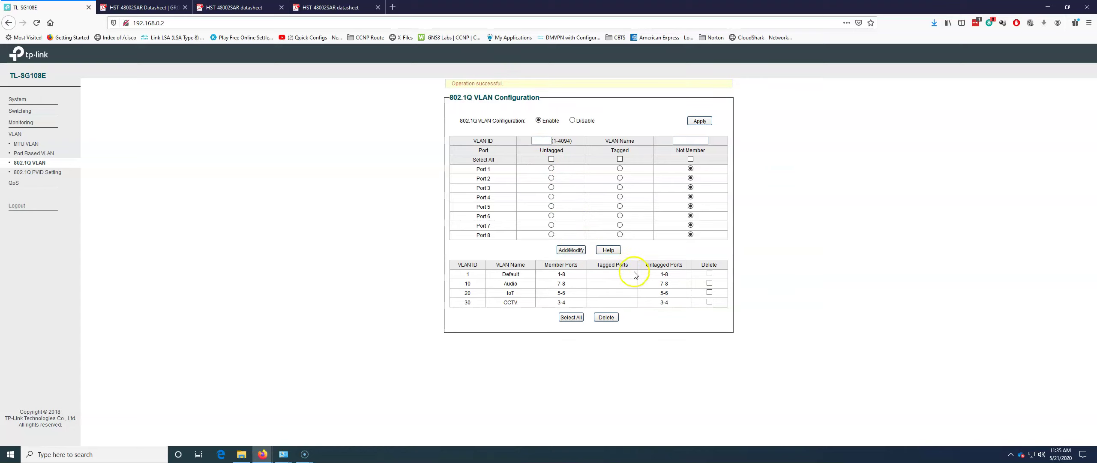
double_click(465, 284)
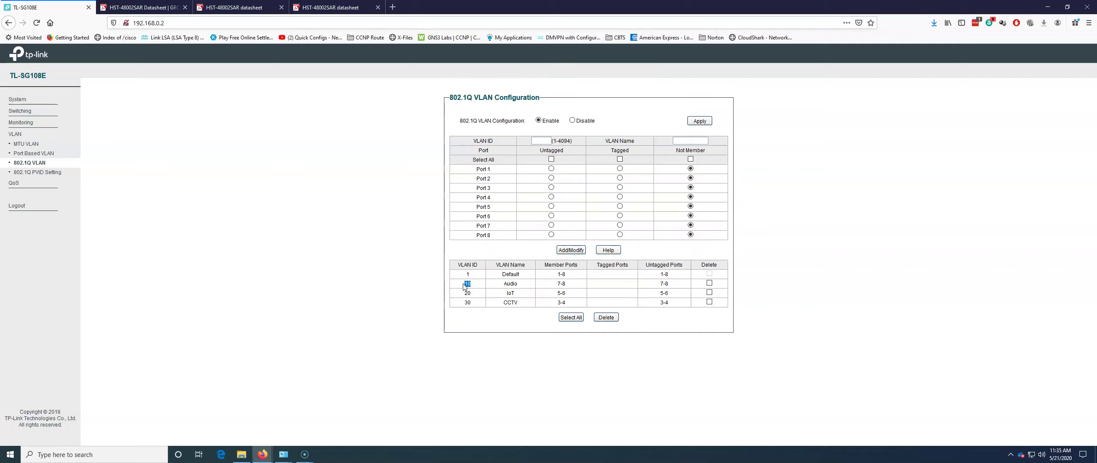
left_click(472, 297)
Go to System Info and check IP 192.168.0.2 and gateway 192.168.0.1.
left_click(19, 100)
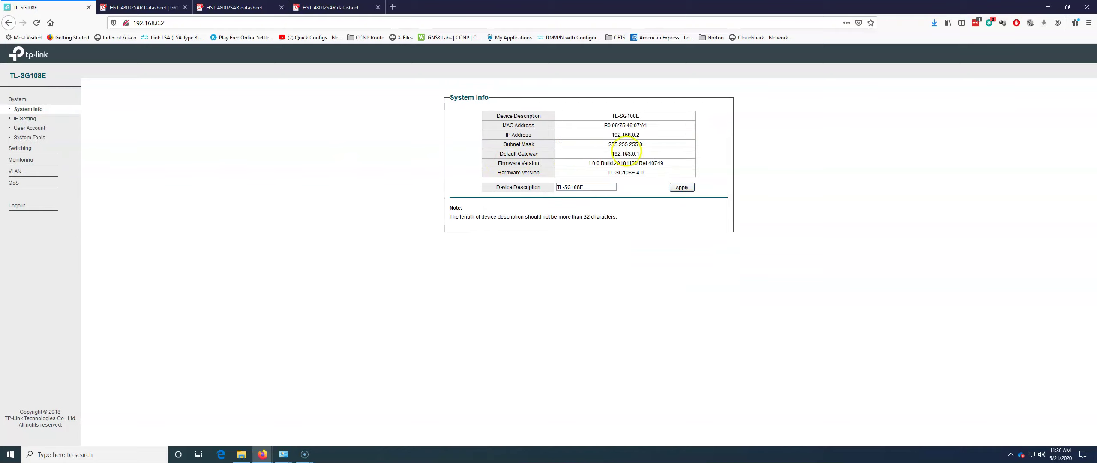
left_click_drag(642, 154, 589, 158)
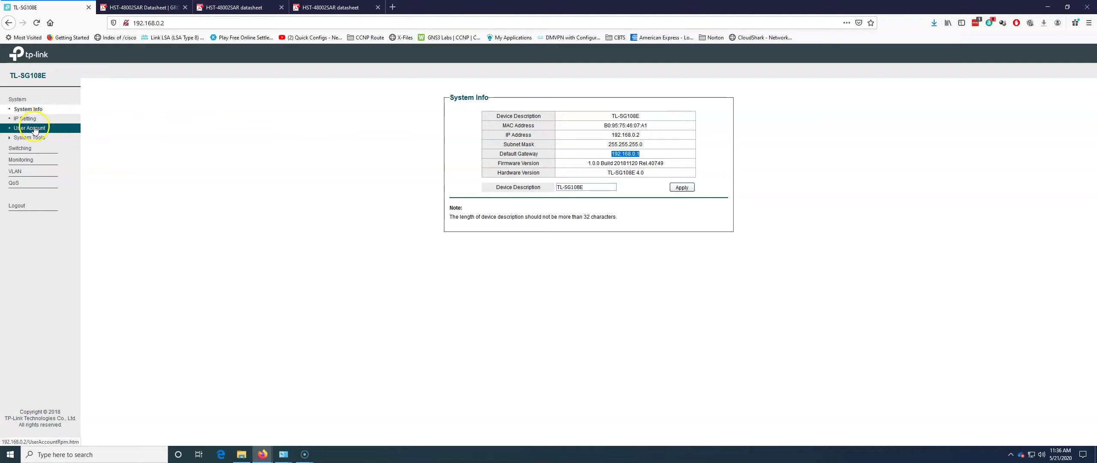
Return to the 802.1Q VLAN page and review Audio (7-8) and Default (1-8) member ports.
left_click(22, 173)
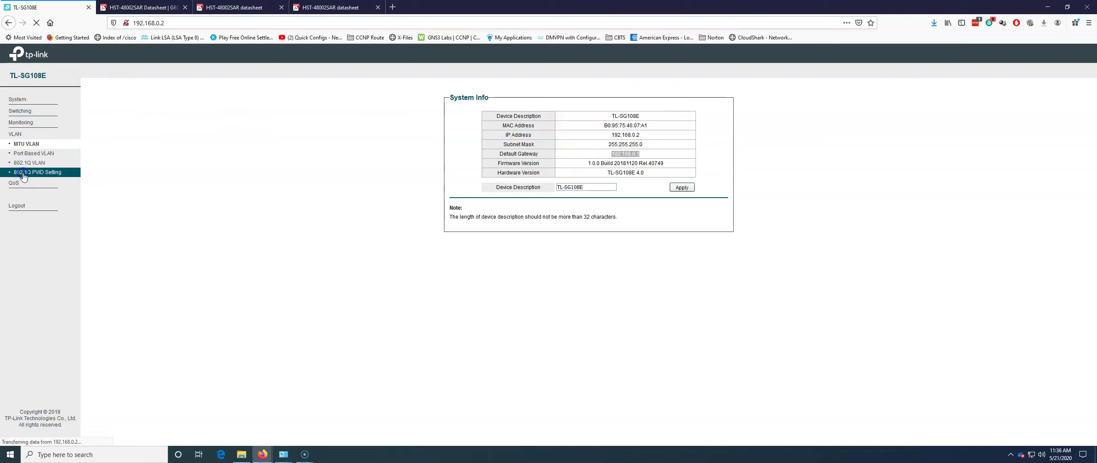
left_click(23, 164)
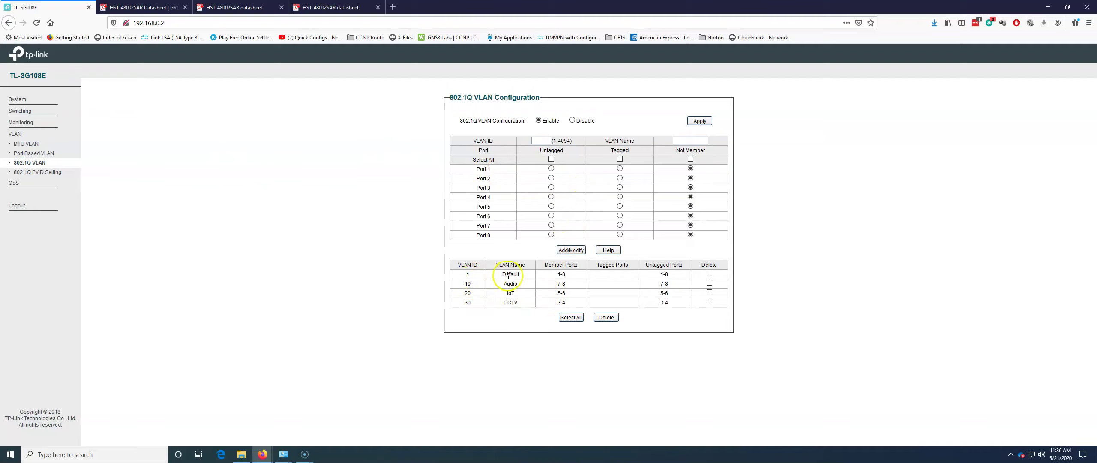
left_click_drag(553, 283, 577, 288)
left_click(577, 288)
left_click(565, 284)
left_click_drag(570, 277, 557, 274)
left_click(574, 273)
Reduce Default VLAN 1 to untagged ports 1 and 2 only.
left_click(547, 142)
left_click(690, 160)
left_click(551, 169)
left_click(551, 178)
left_click(579, 250)
left_click(29, 127)
Make port 1 a tagged member of Default VLAN 1.
left_click(551, 169)
left_click(552, 169)
left_click(552, 169)
left_click(620, 169)
left_click(545, 141)
left_click(620, 169)
left_click(540, 141)
type("1")
left_click(620, 169)
left_click(573, 250)
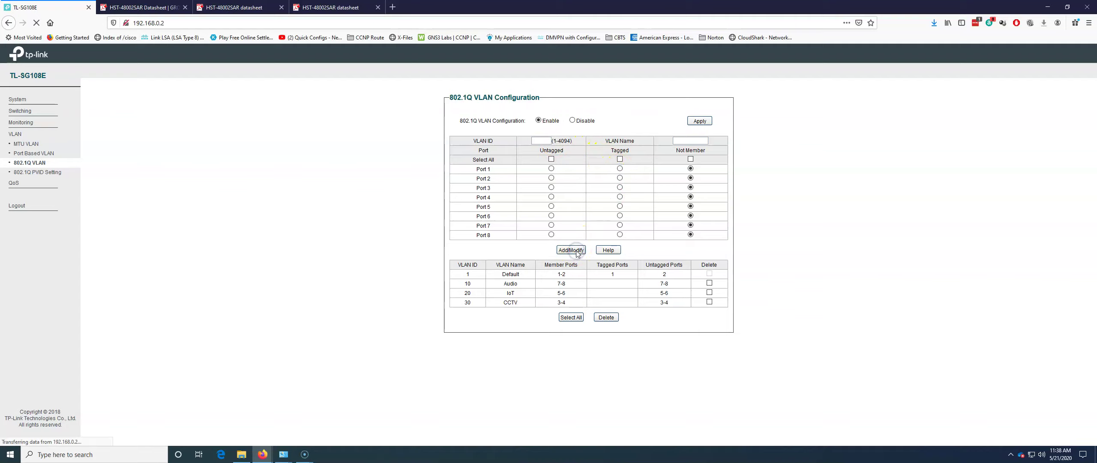
Tag port 1 into VLANs 10 (Audio), 20 (IoT) and 30 (CCTV) as well.
left_click(547, 141)
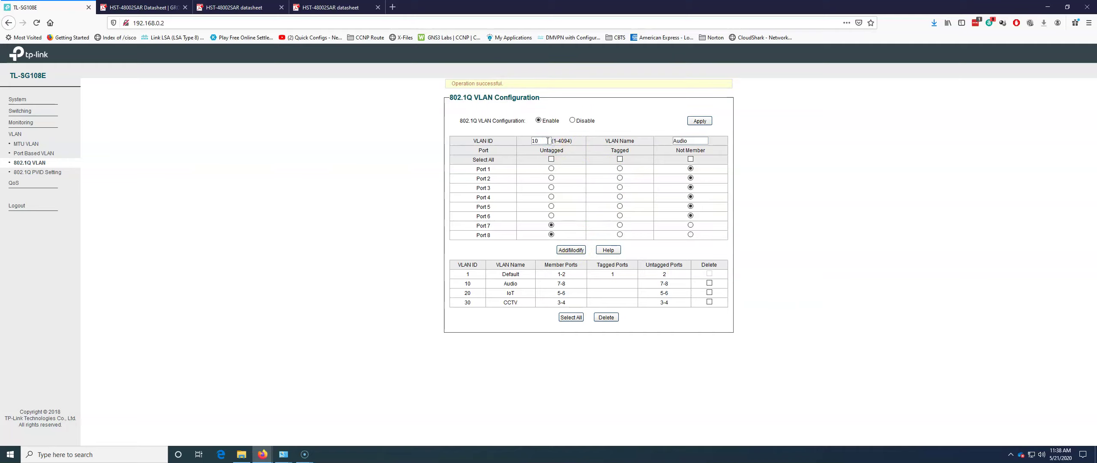
left_click(619, 168)
left_click(566, 249)
left_click(540, 142)
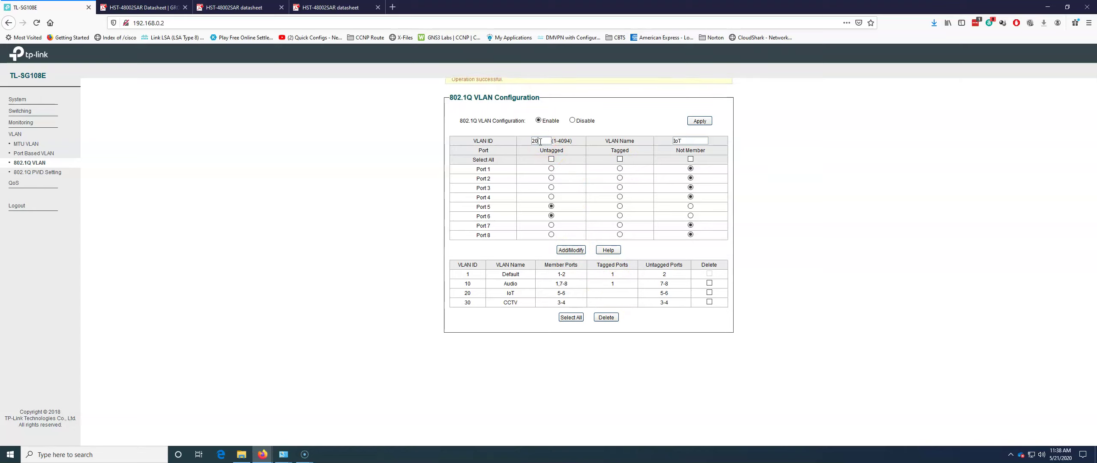
left_click(620, 169)
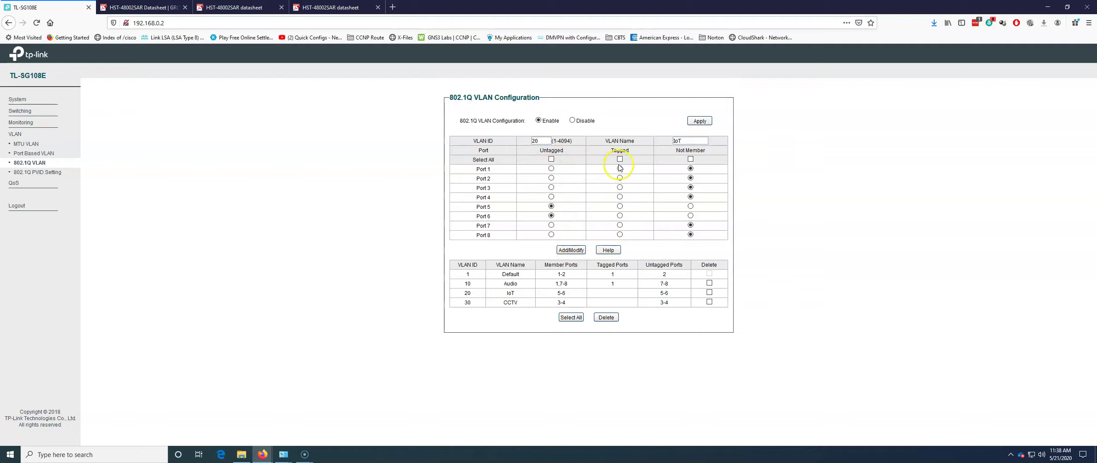
left_click(571, 249)
left_click(541, 141)
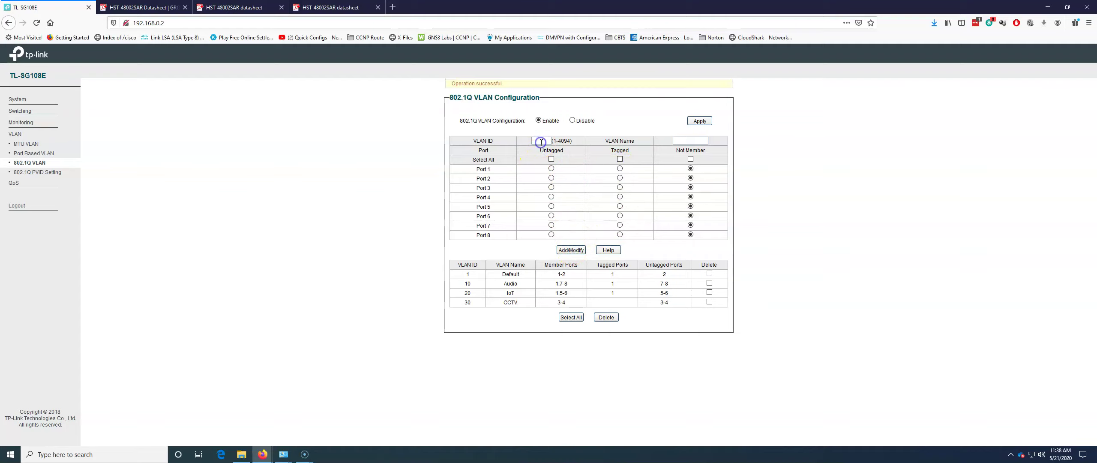
left_click(620, 168)
left_click(565, 252)
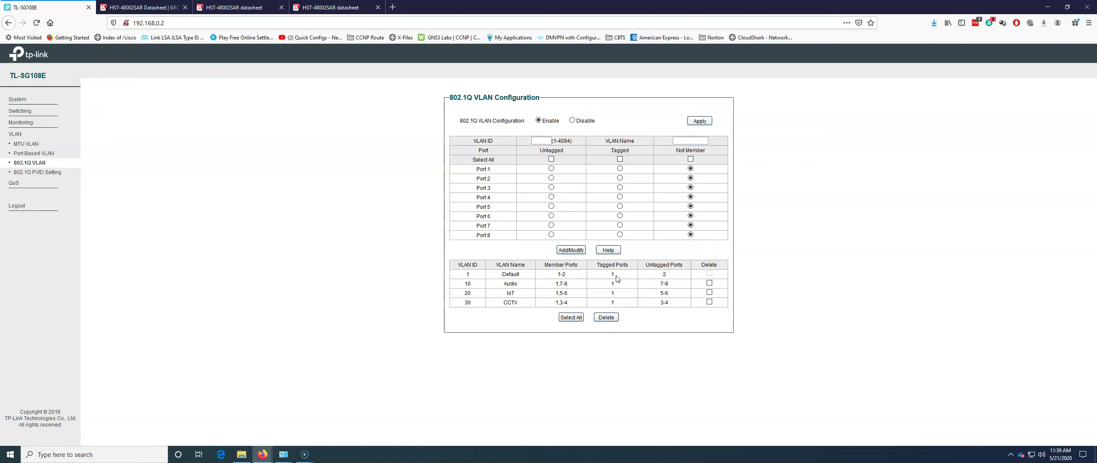
Review the VLAN table, checking Audio ports 1,7-8 and tagged port 1 in Audio and CCTV.
left_click(571, 277)
left_click_drag(572, 285, 539, 285)
left_click(540, 142)
left_click(561, 283)
right_click(616, 274)
double_click(608, 285)
left_click(557, 283)
triple_click(550, 284)
left_click(613, 275)
double_click(619, 285)
double_click(614, 302)
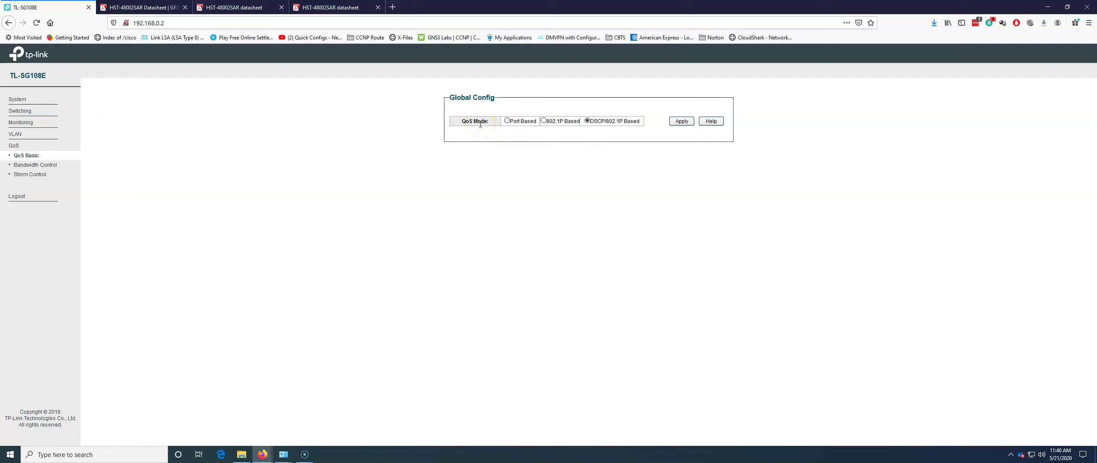
Switch QoS to Port Based mode and give ports 7 and 8 priority 4(Highest).
left_click(507, 121)
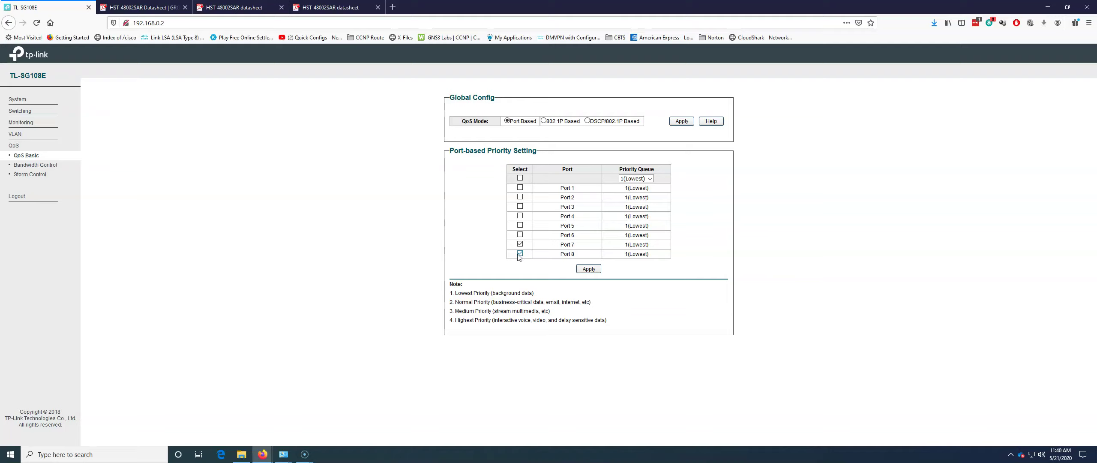
left_click(636, 178)
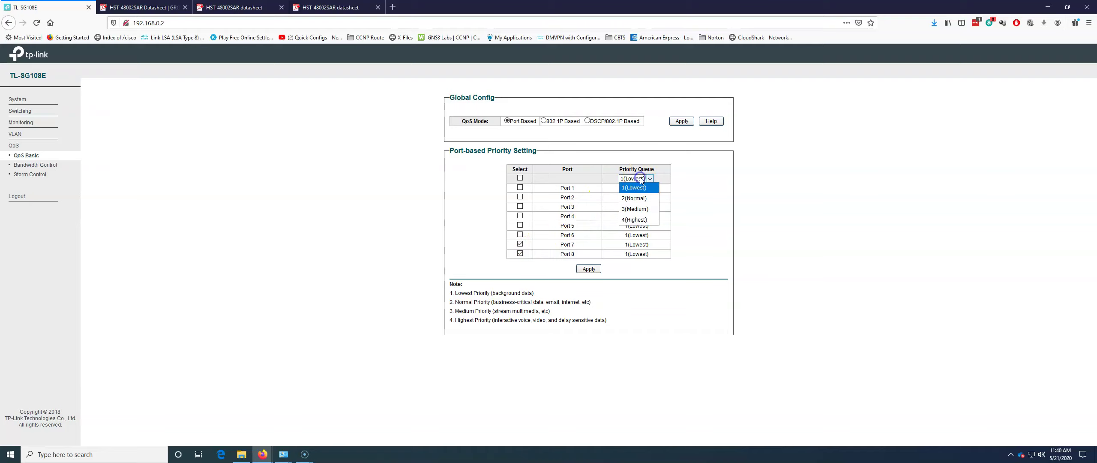
left_click(636, 220)
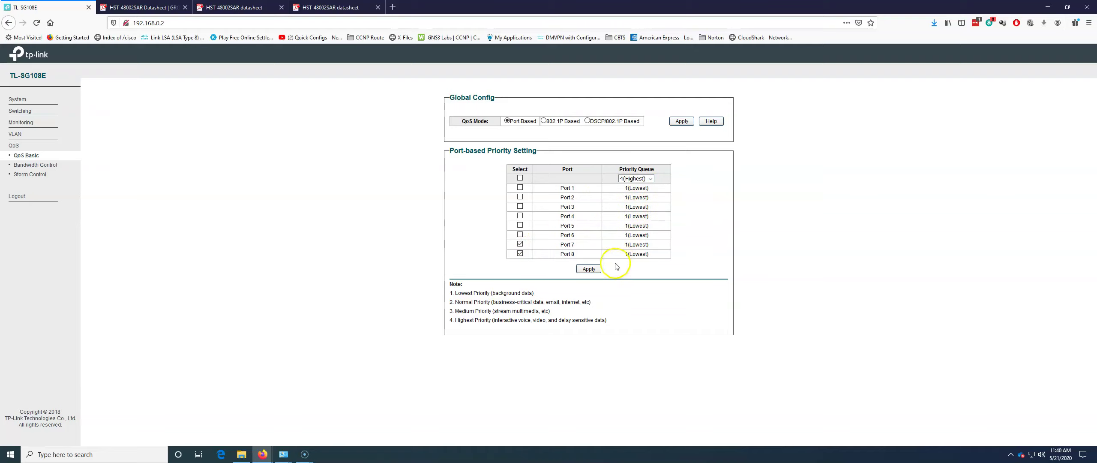
left_click(589, 269)
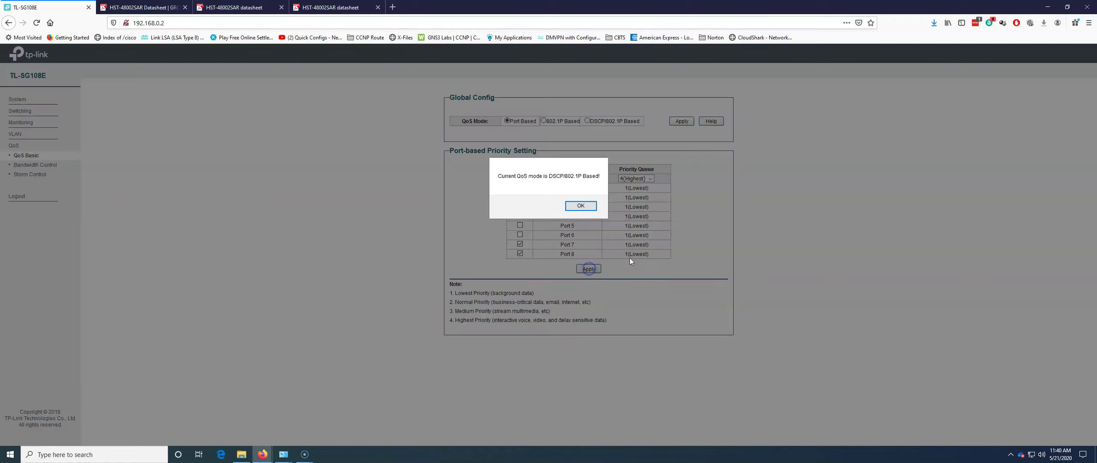
left_click(583, 207)
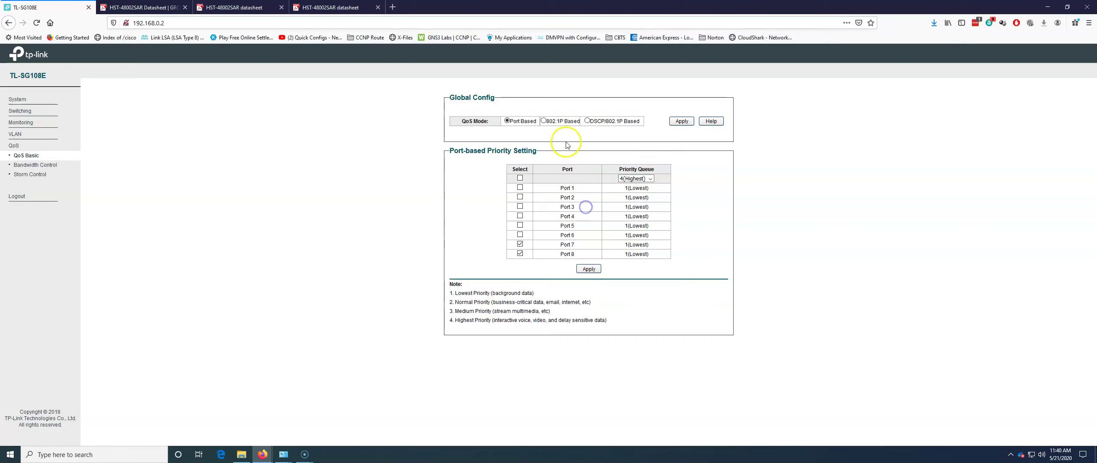
left_click(681, 122)
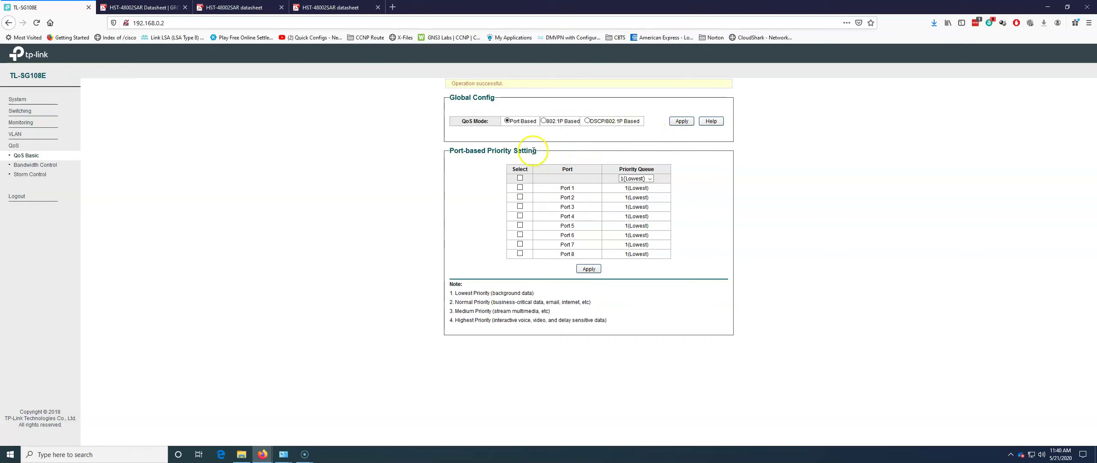
left_click(520, 244)
left_click(639, 179)
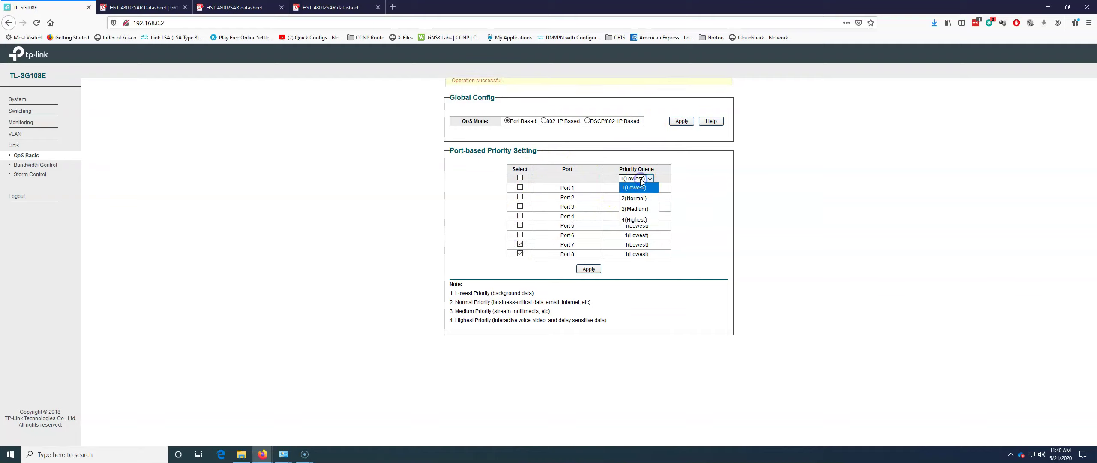
left_click(632, 220)
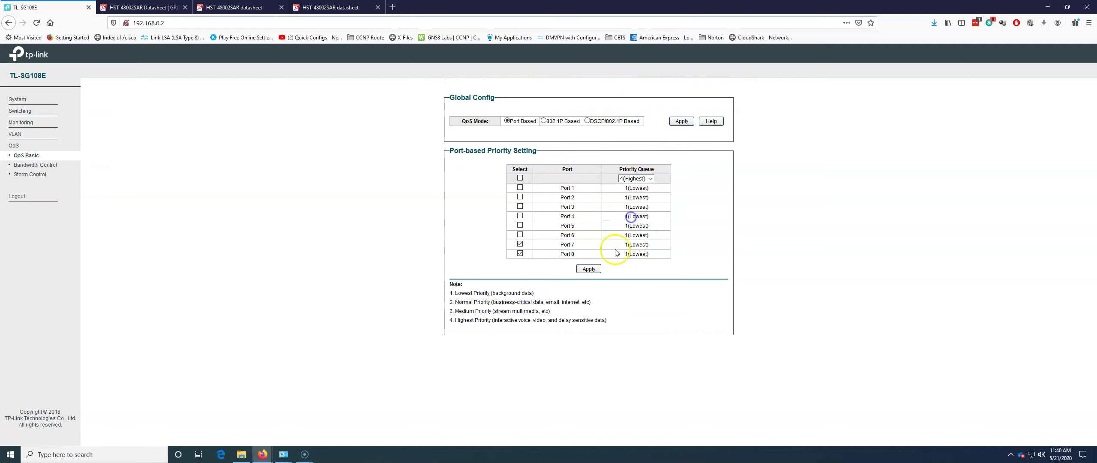
left_click(592, 270)
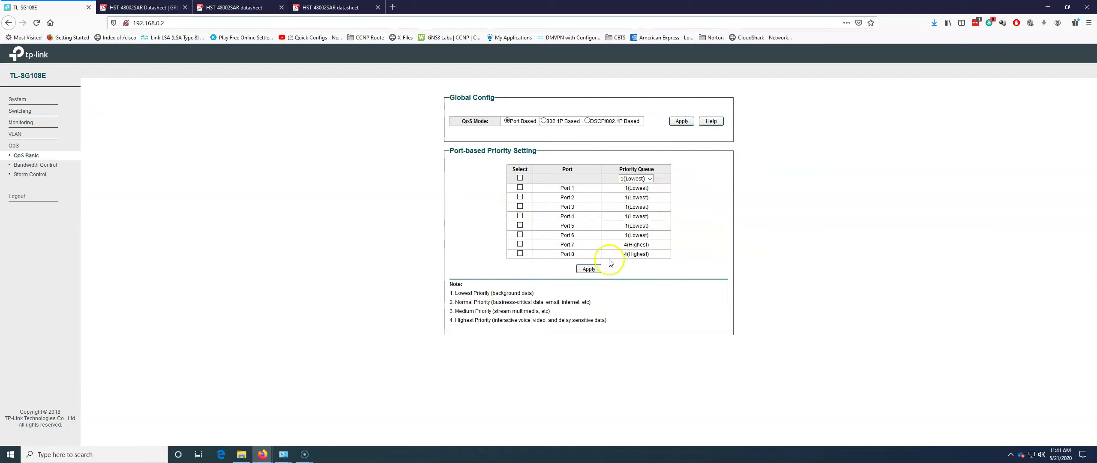
Return ports 7 and 8 to priority 1(Lowest), leaving every port at Lowest.
left_click(588, 269)
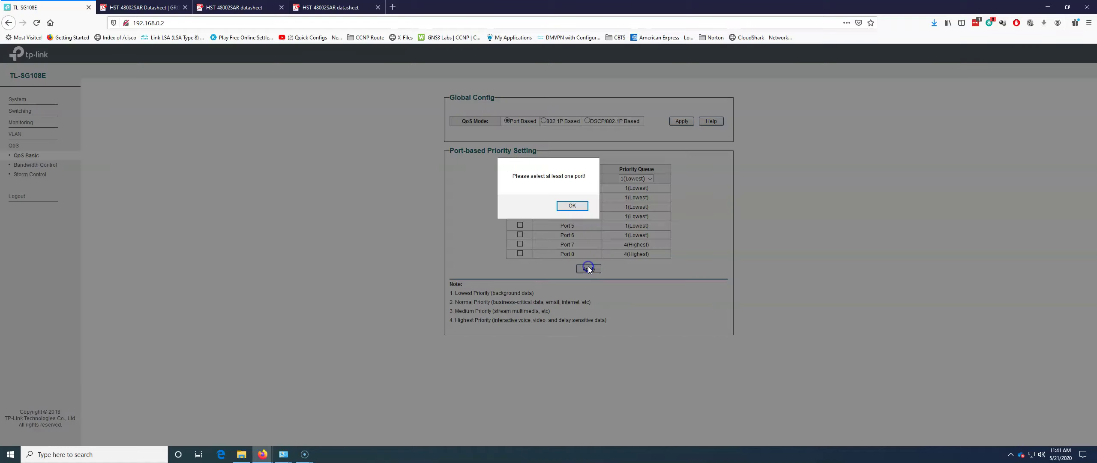
left_click(574, 203)
left_click(520, 244)
left_click(520, 254)
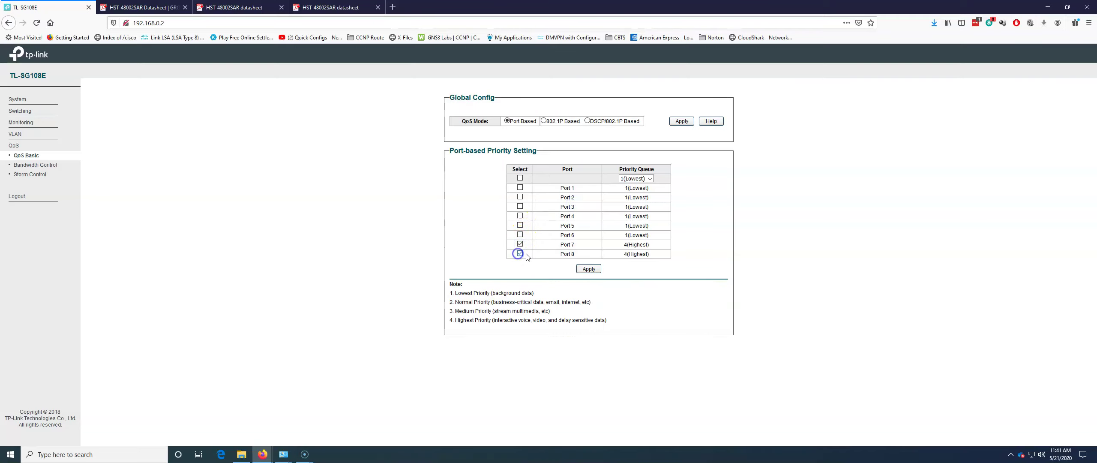
left_click(589, 269)
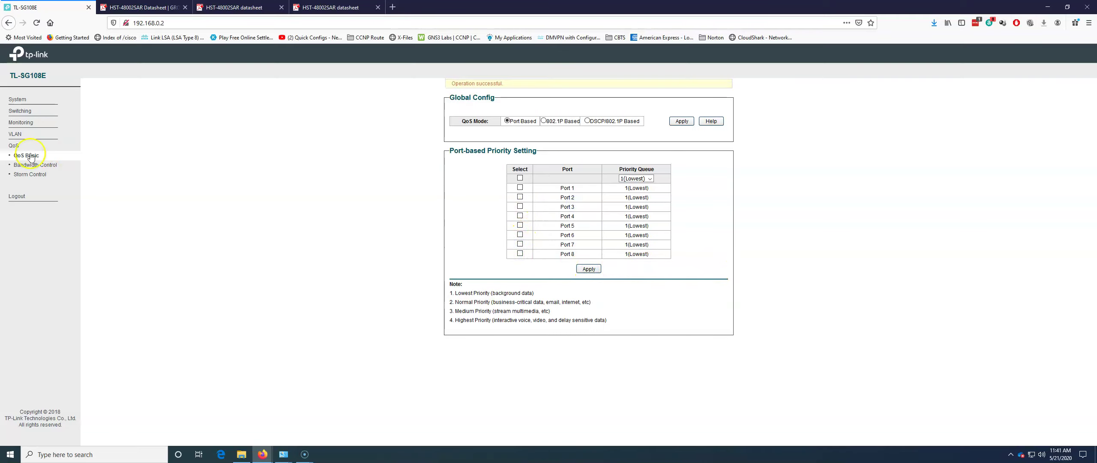
left_click(26, 136)
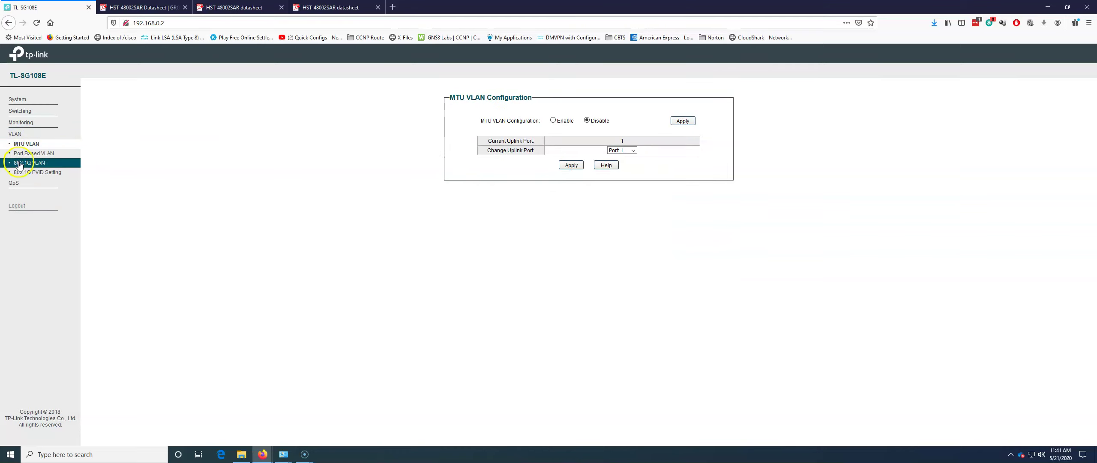
left_click(18, 163)
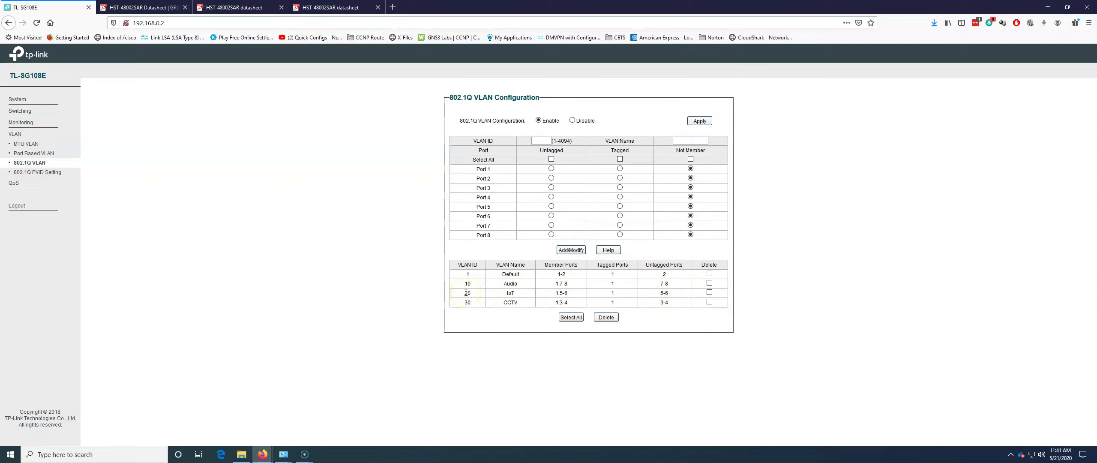
left_click(14, 184)
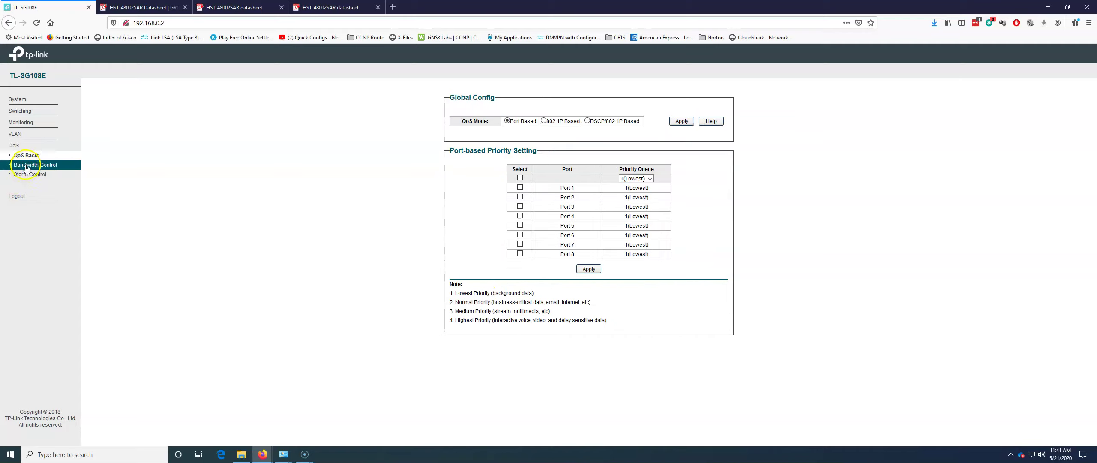
left_click(17, 134)
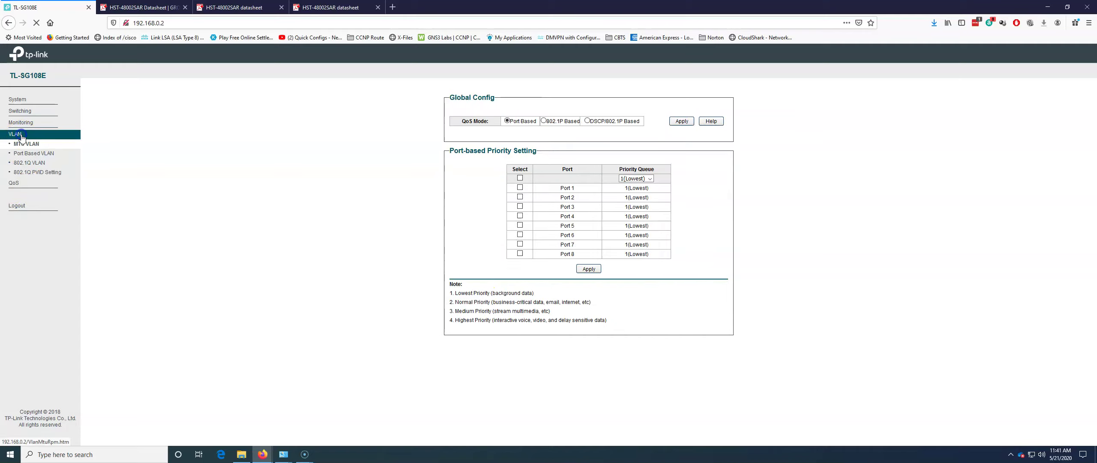
left_click(21, 163)
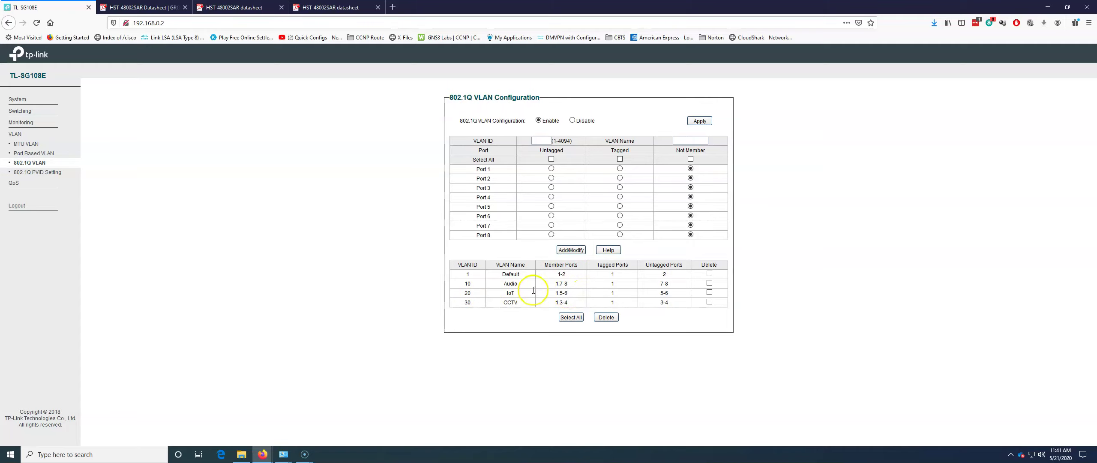
left_click(25, 167)
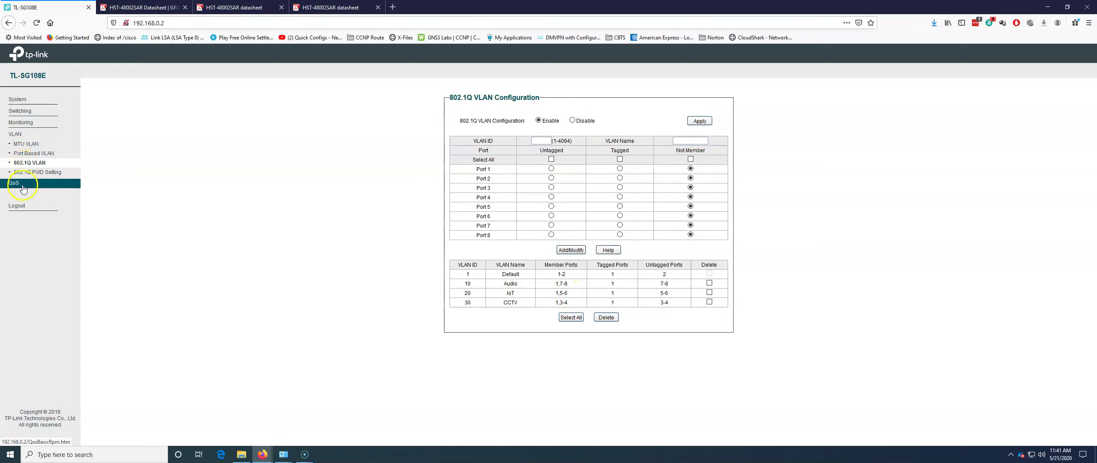
left_click(17, 184)
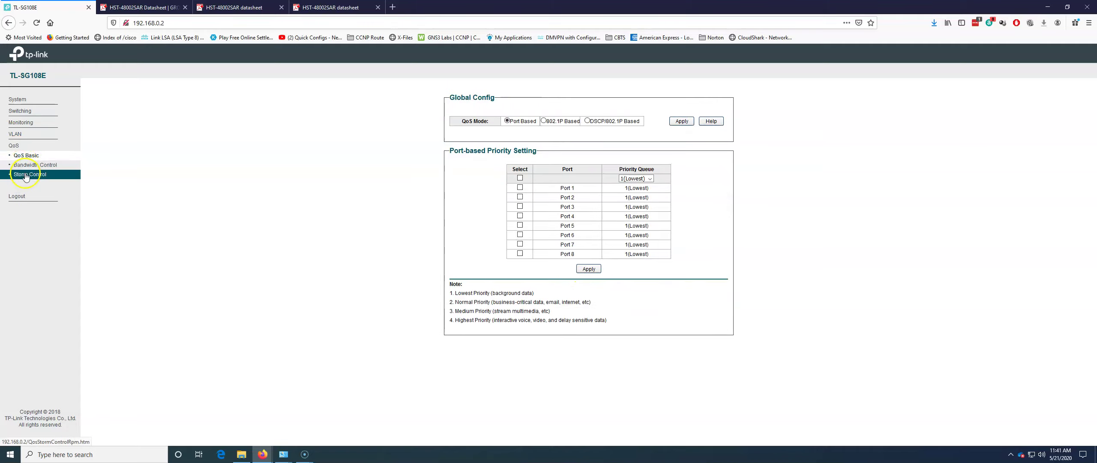
left_click(22, 158)
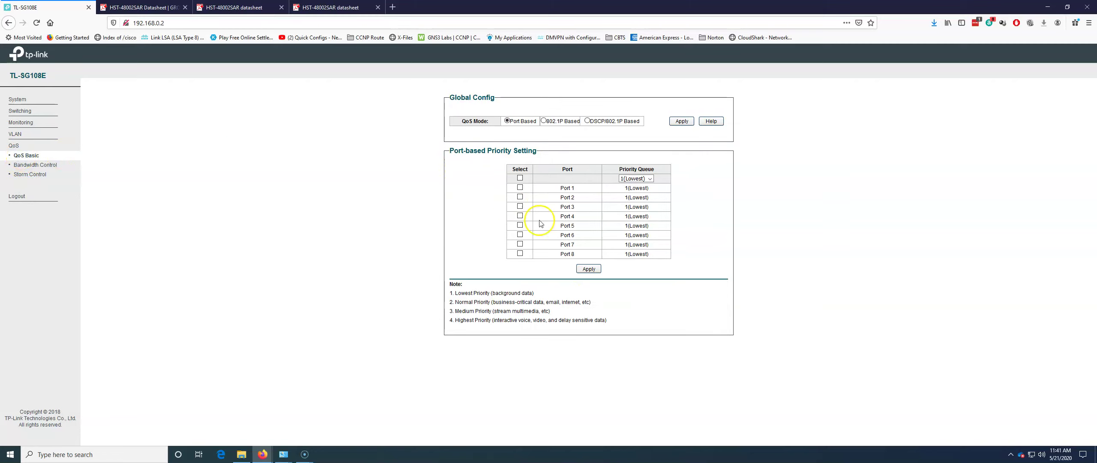
left_click(520, 226)
left_click(520, 235)
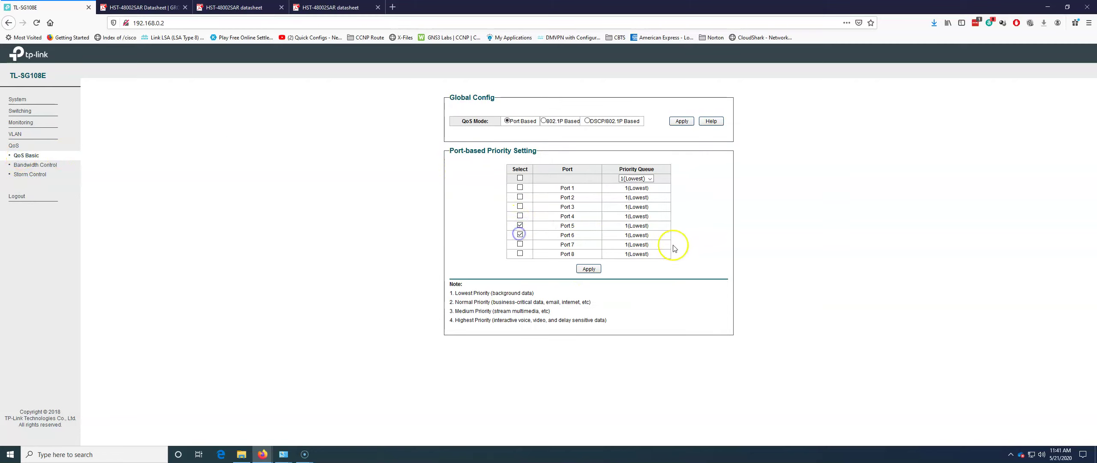
Set ports 3 and 4 to priority 2(Normal).
left_click(519, 206)
left_click(520, 216)
left_click(519, 235)
left_click(652, 179)
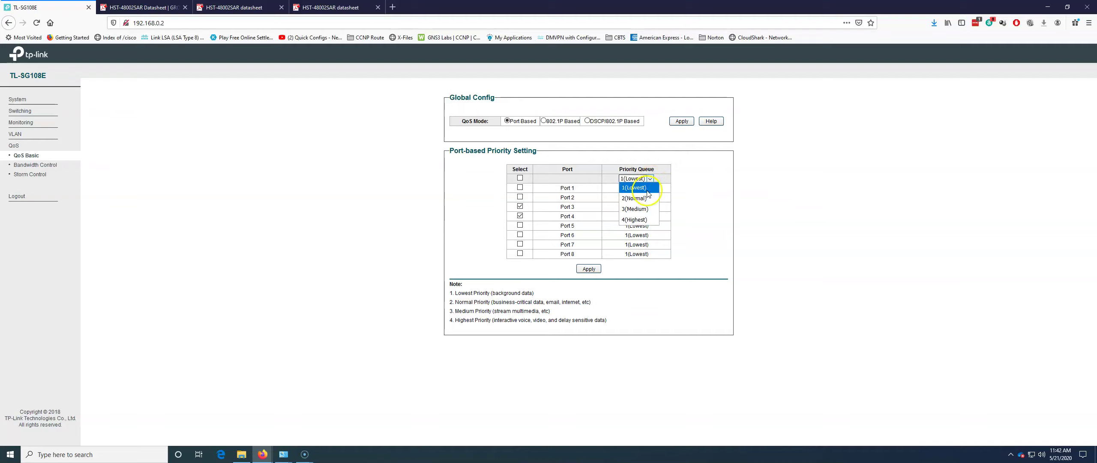
left_click(646, 198)
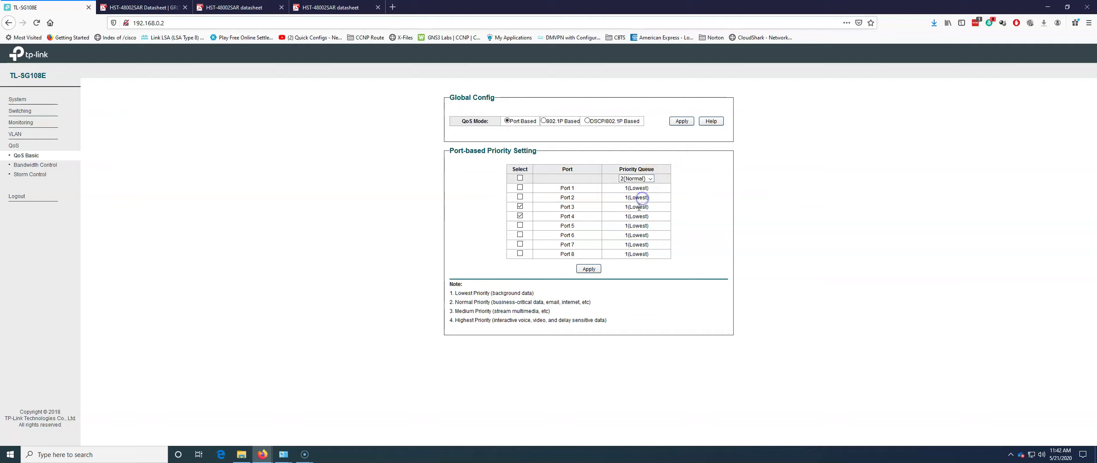
left_click(590, 269)
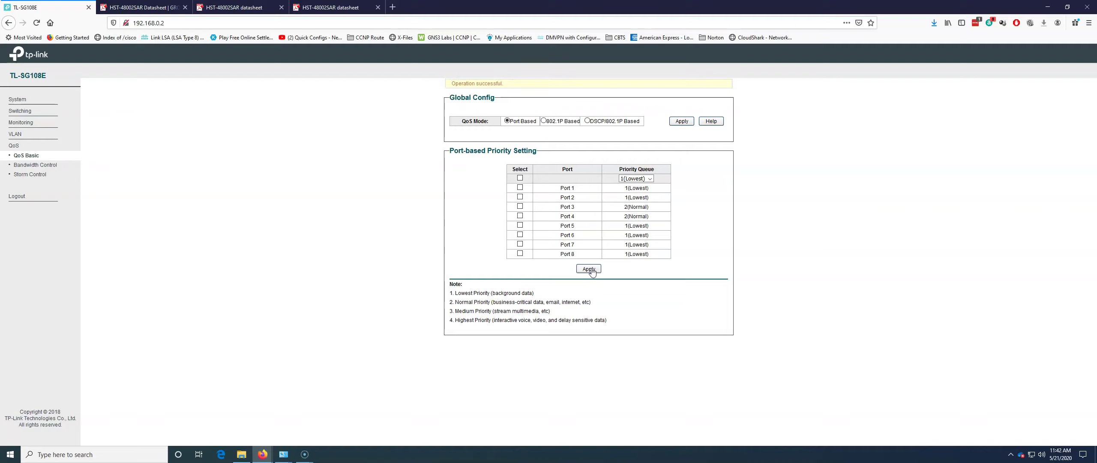
Set port 1 to priority 4(Highest).
left_click(520, 188)
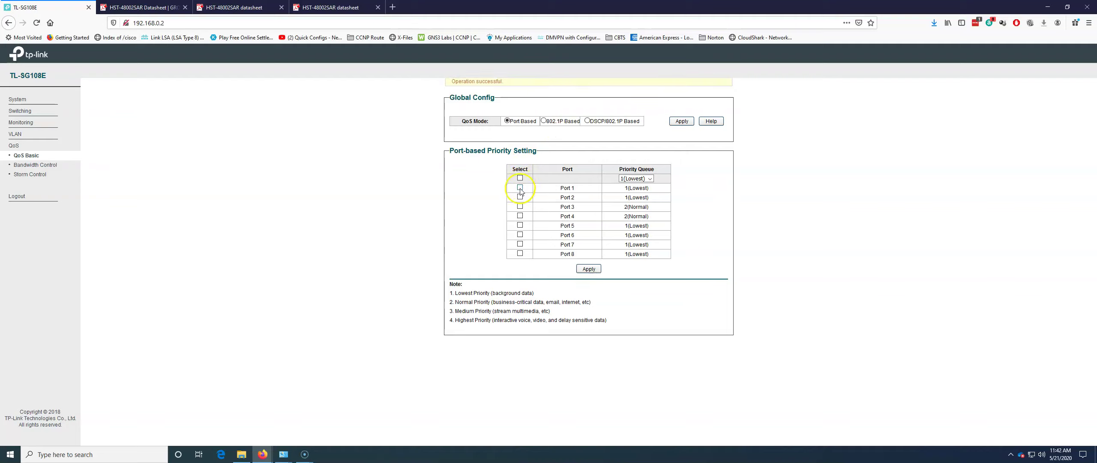
left_click(636, 178)
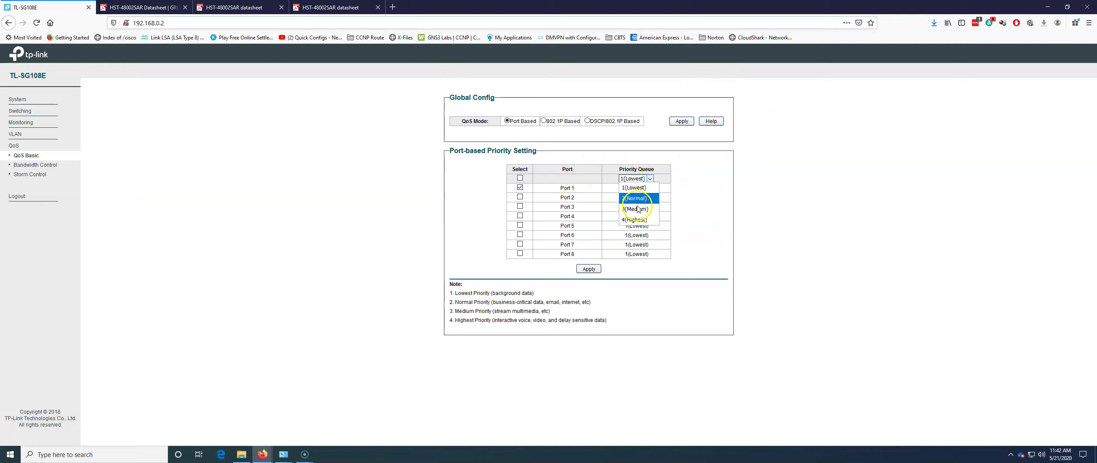
left_click(636, 220)
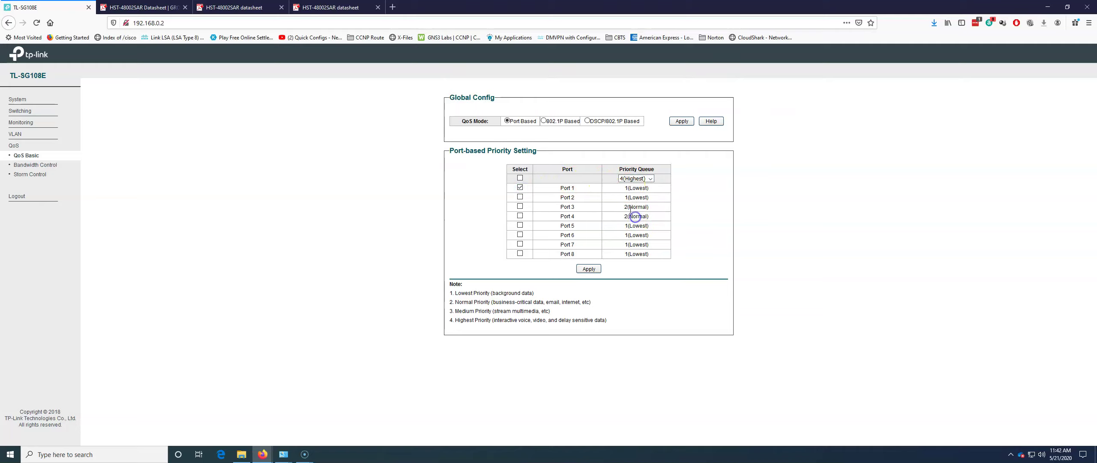
left_click(584, 269)
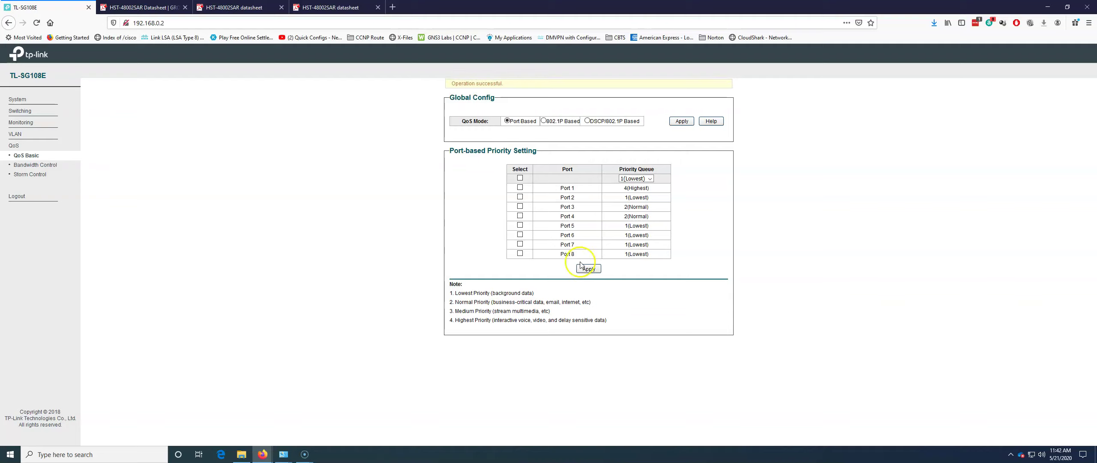
Set ports 7 and 8 to priority 3(Medium).
left_click(520, 254)
left_click(519, 244)
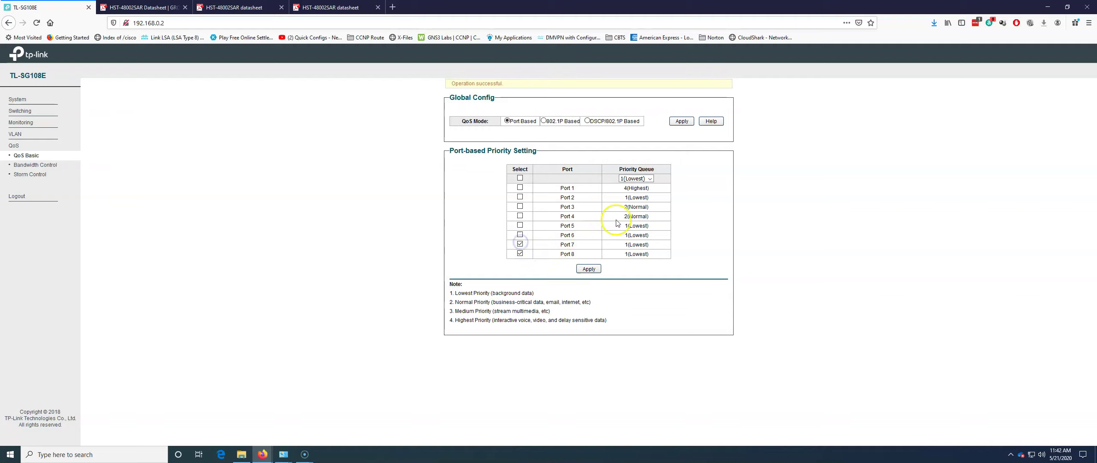
left_click(647, 179)
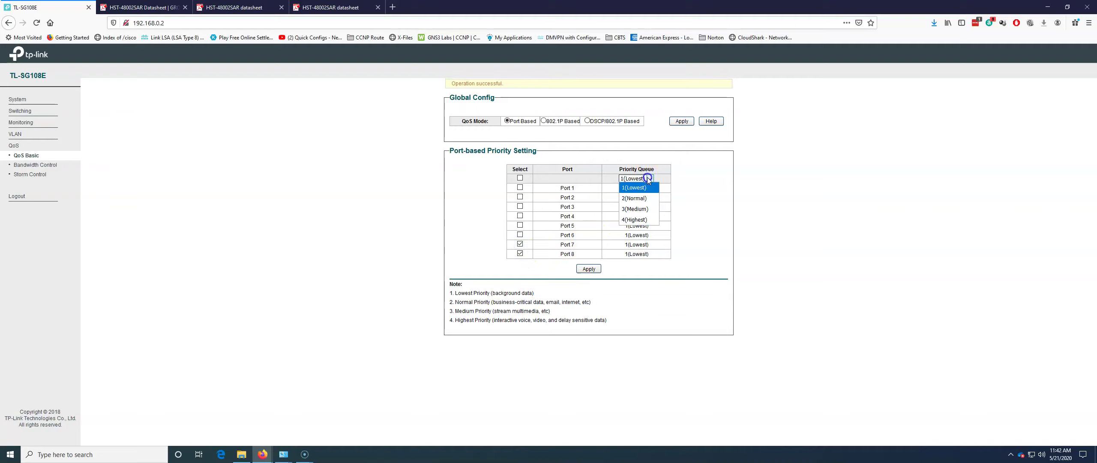
left_click(634, 209)
left_click(585, 270)
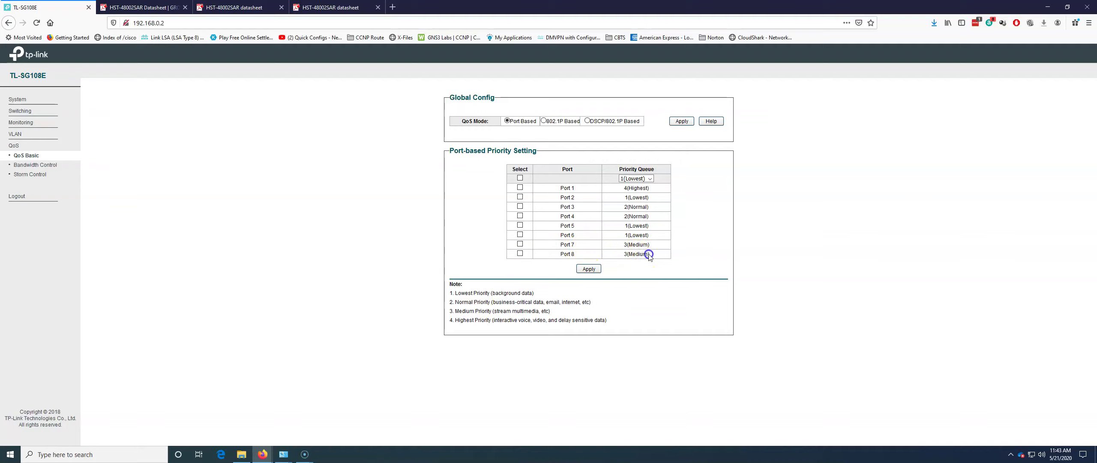
left_click_drag(656, 255, 560, 256)
left_click(587, 122)
left_click(18, 123)
left_click(27, 141)
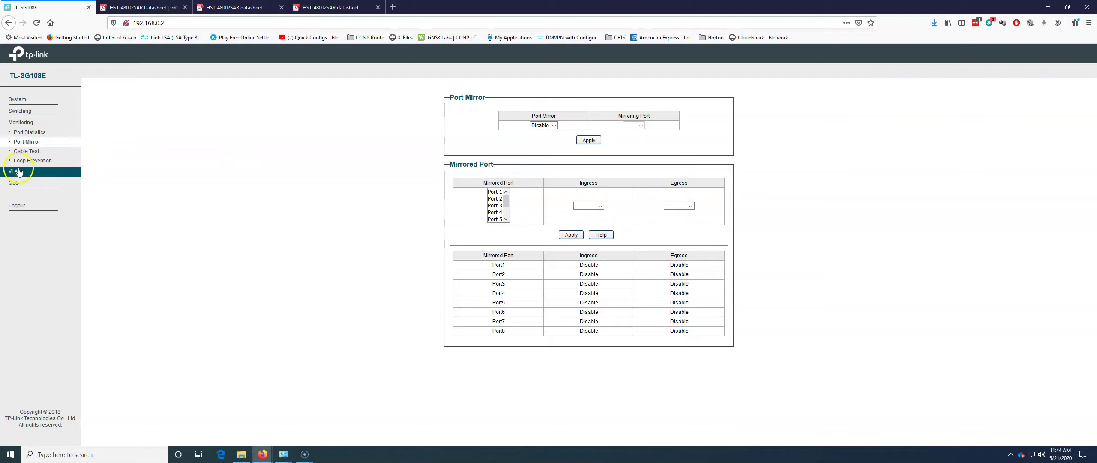
left_click(16, 185)
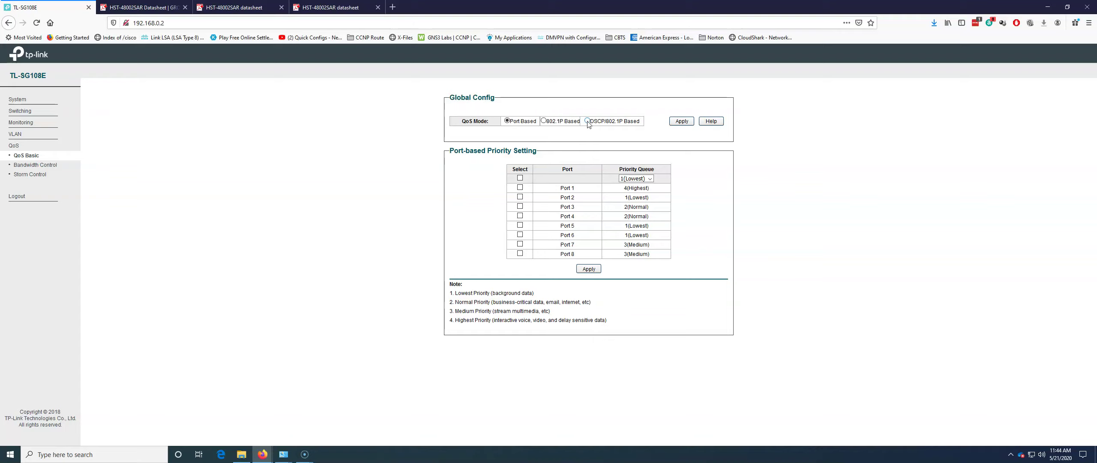
In Bandwidth Control, limit ports 3 and 4 to 1024 Kbps ingress and egress.
left_click(18, 167)
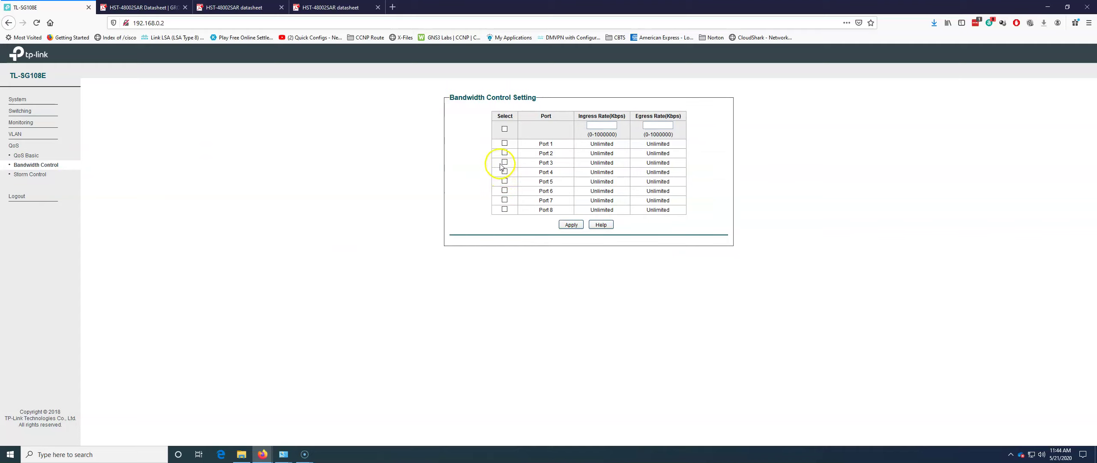
left_click(504, 164)
left_click(504, 171)
double_click(599, 126)
key("Tab")
left_click(571, 225)
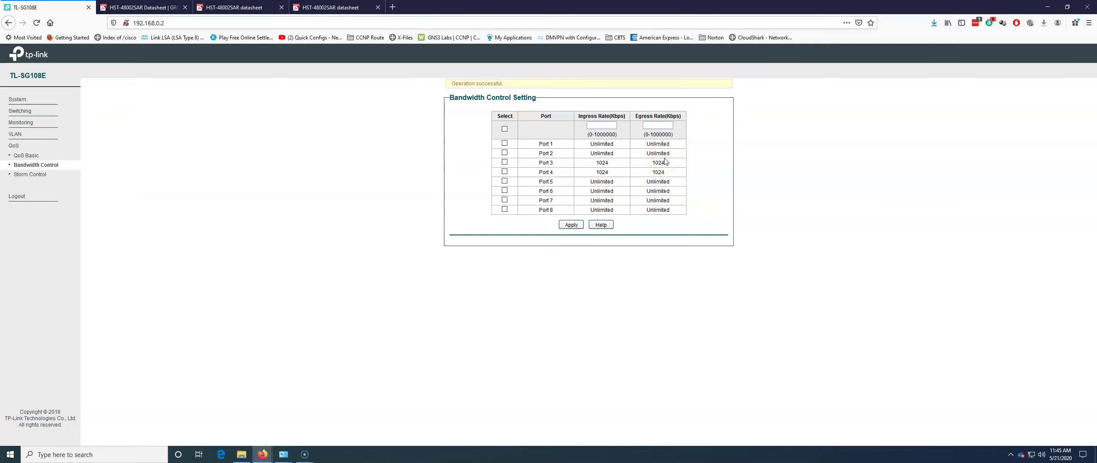
In Storm Control, select ports 5 and 6 and set their status to Enable.
left_click(40, 176)
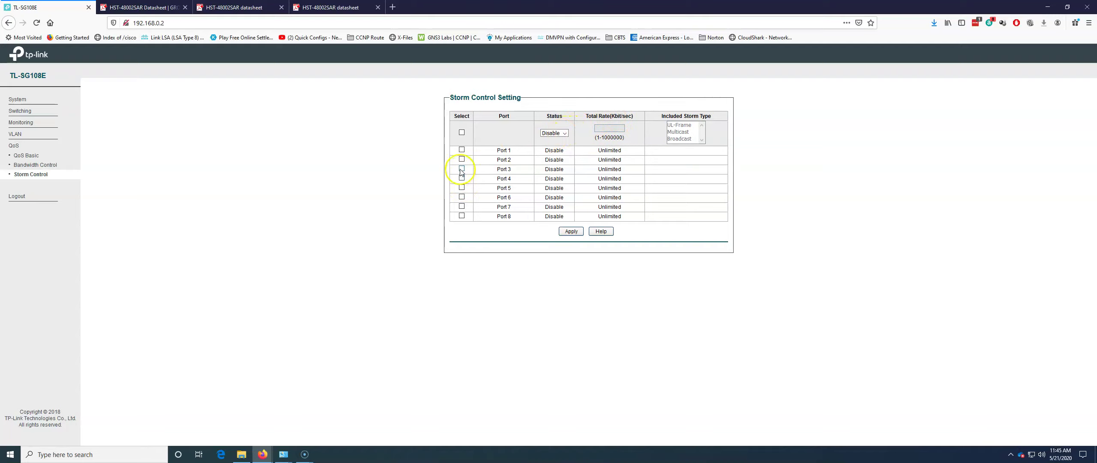
left_click(461, 187)
left_click(462, 196)
left_click(566, 133)
left_click(566, 133)
left_click(554, 151)
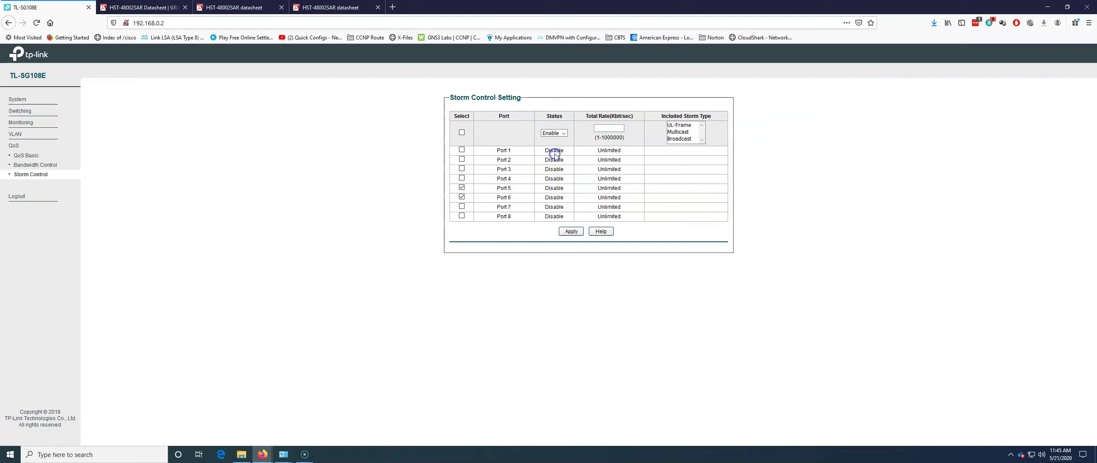
Set a total rate of 8192 Kbps for UL-Frame, Multicast and Broadcast, then apply.
left_click(604, 128)
left_click(679, 125)
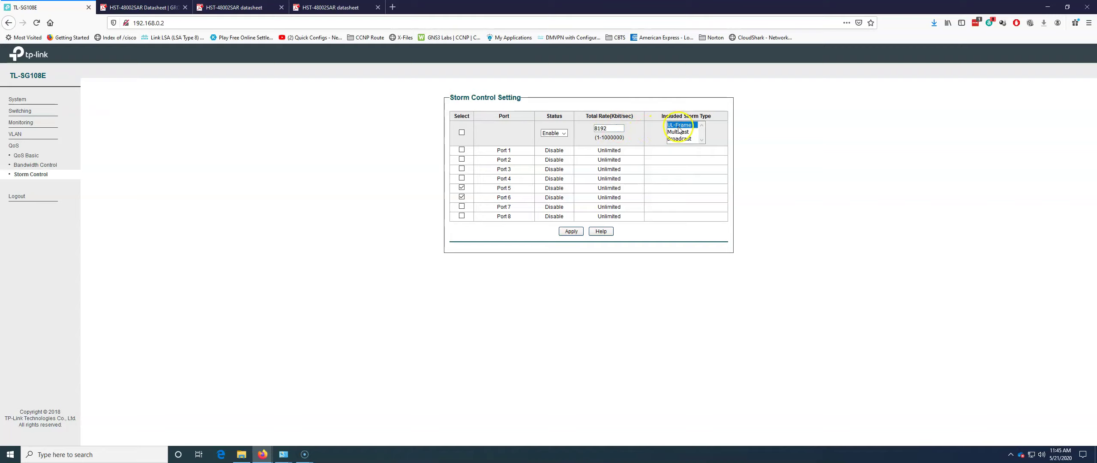
left_click(679, 132, "ctrl")
left_click(681, 138, "ctrl")
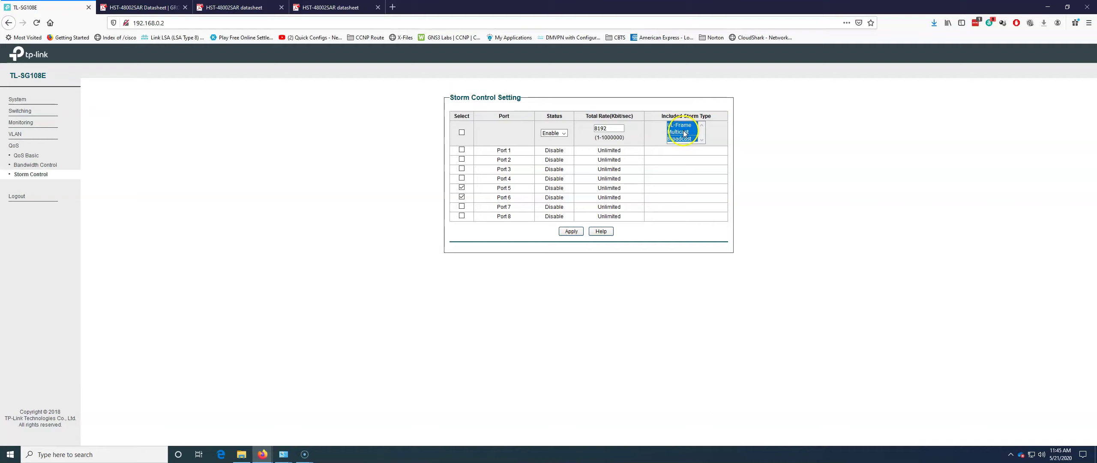
left_click(570, 232)
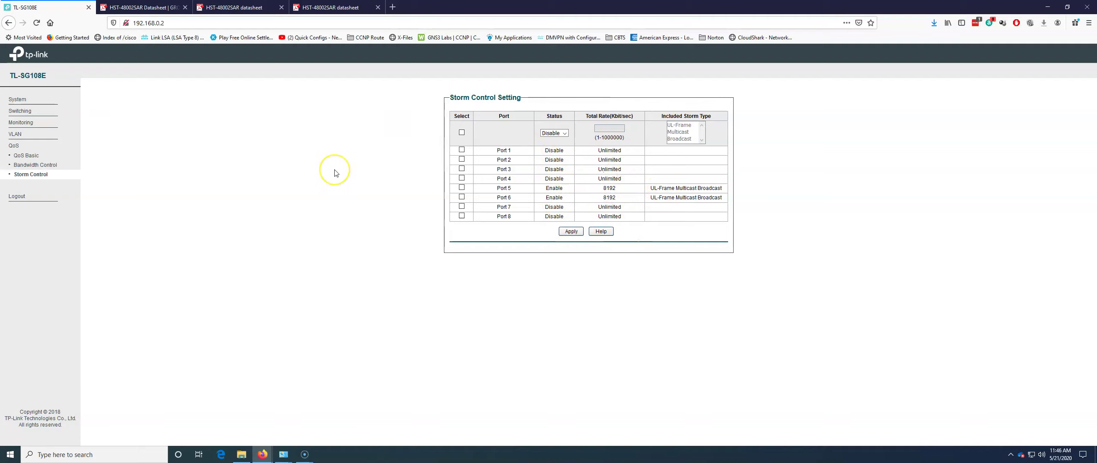
left_click(571, 232)
left_click(575, 206)
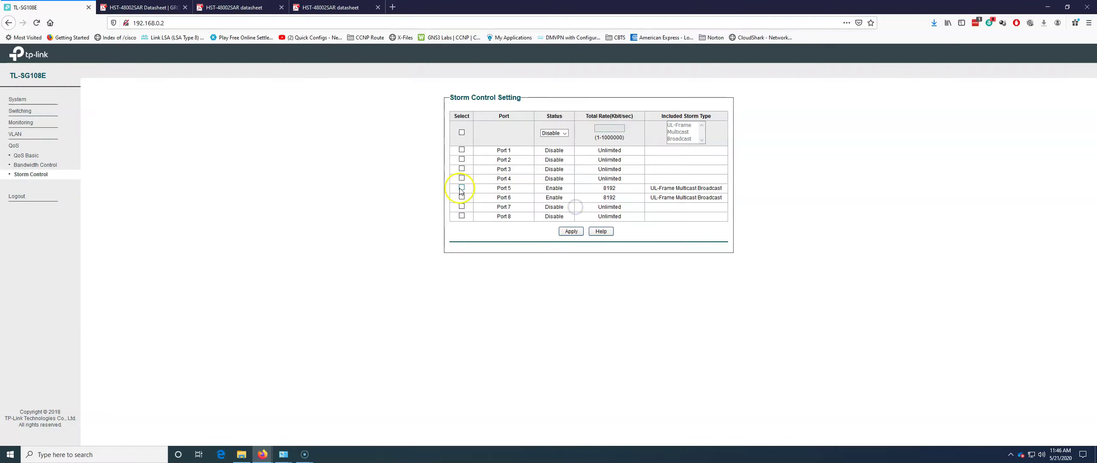
left_click(462, 187)
left_click(462, 197)
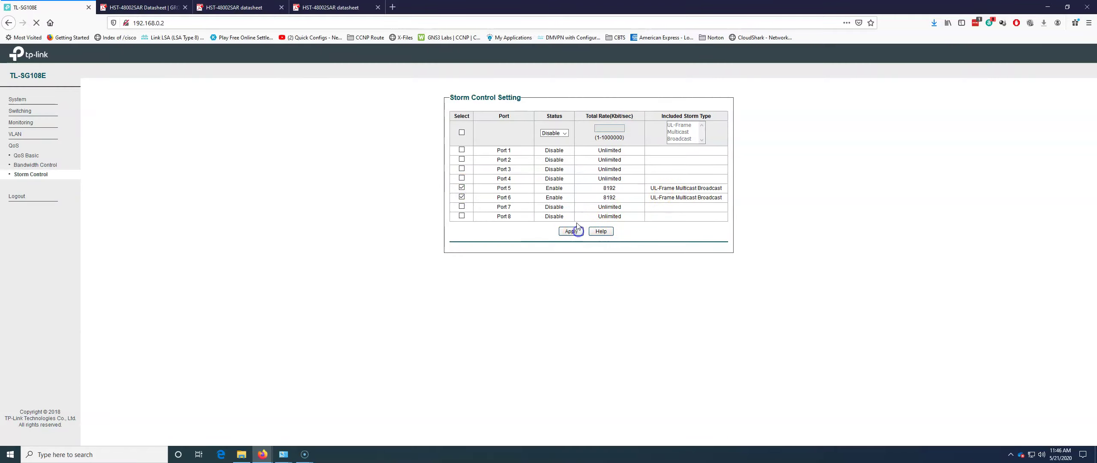
left_click(571, 231)
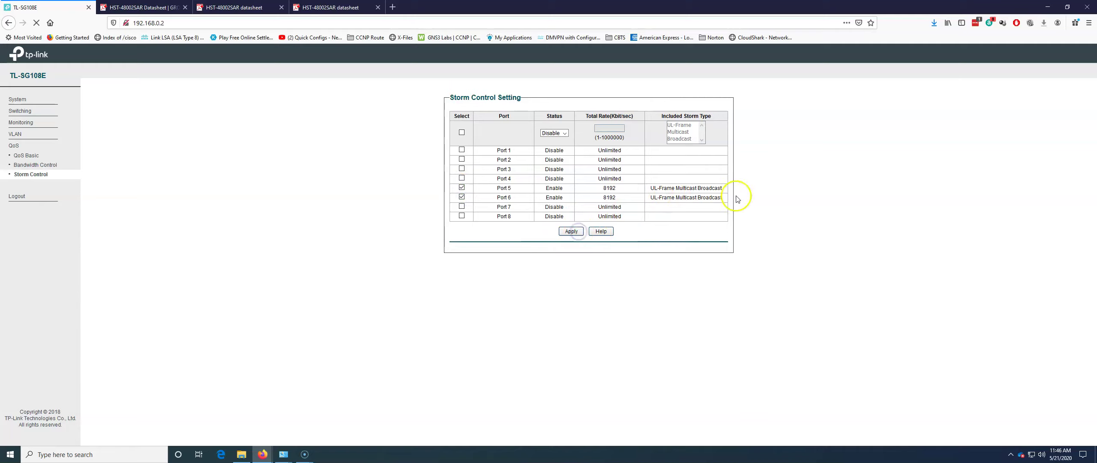
left_click(461, 187)
left_click(461, 197)
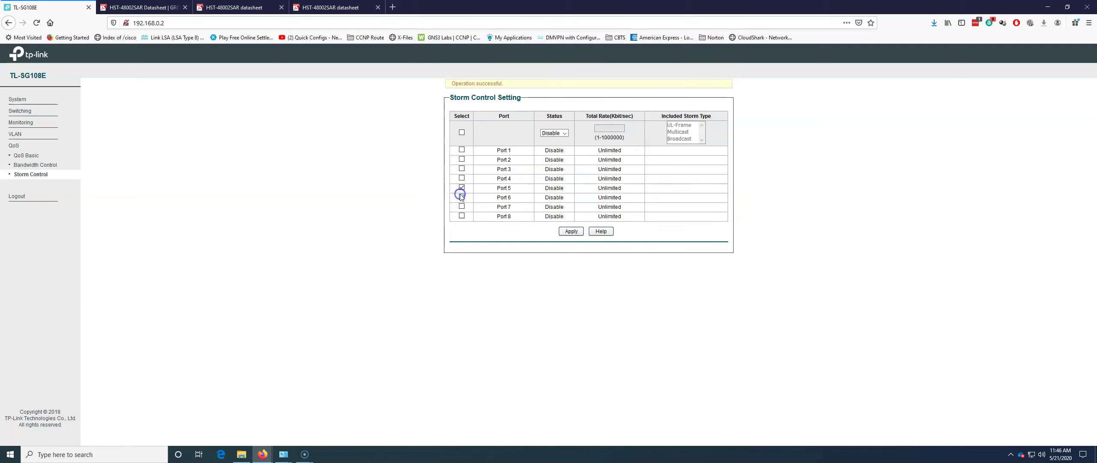
left_click(554, 133)
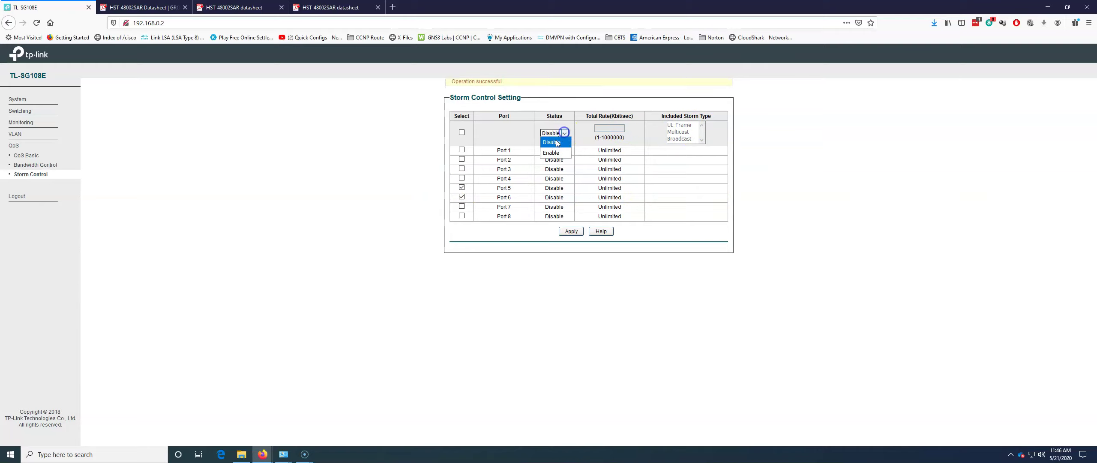
left_click(552, 150)
left_click(610, 129)
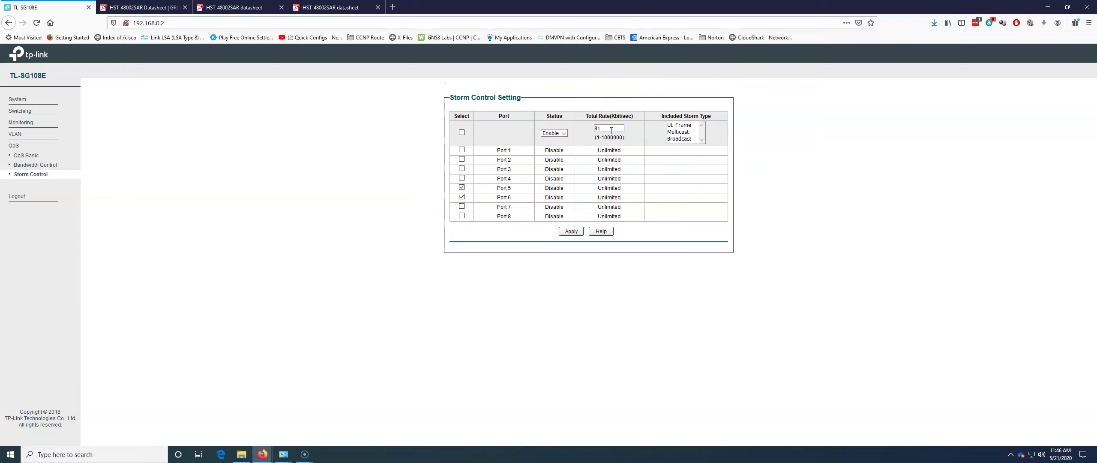
left_click(679, 125)
left_click(683, 132, "ctrl")
left_click(682, 139, "ctrl")
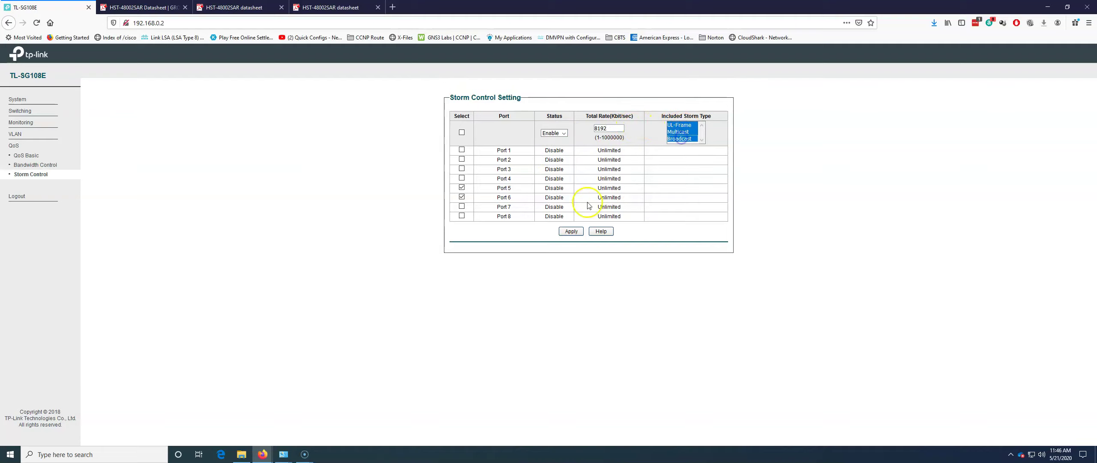
left_click(571, 232)
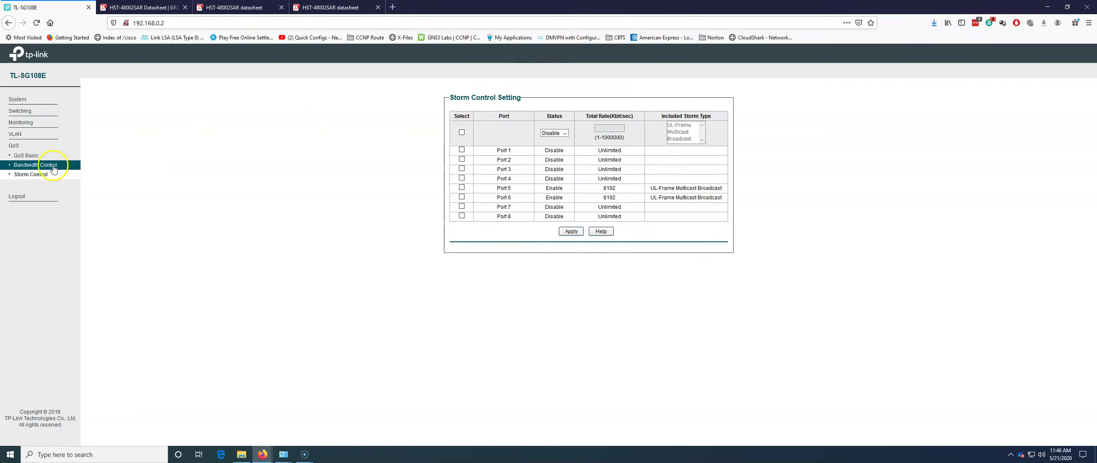
Review the 802.1Q VLAN table, then return to the QoS Basic port priorities.
left_click(24, 133)
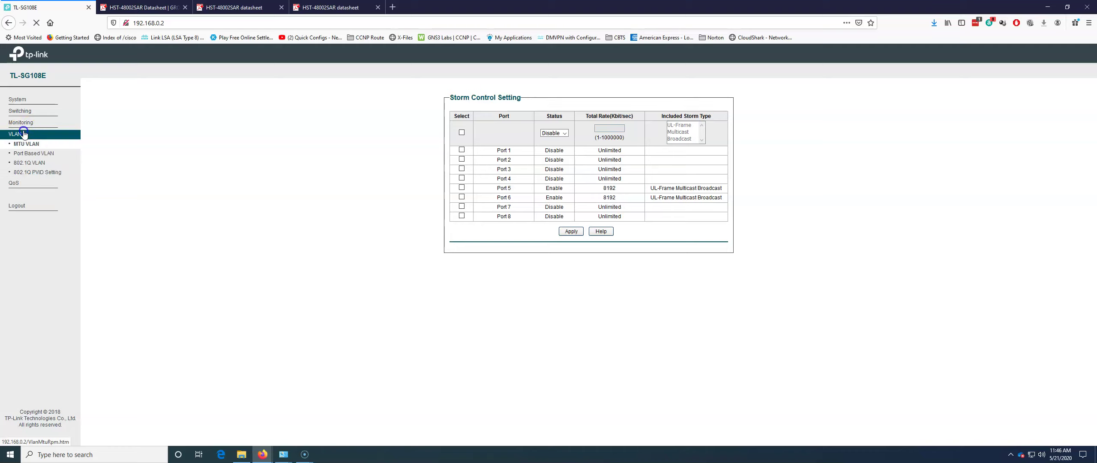
left_click(28, 163)
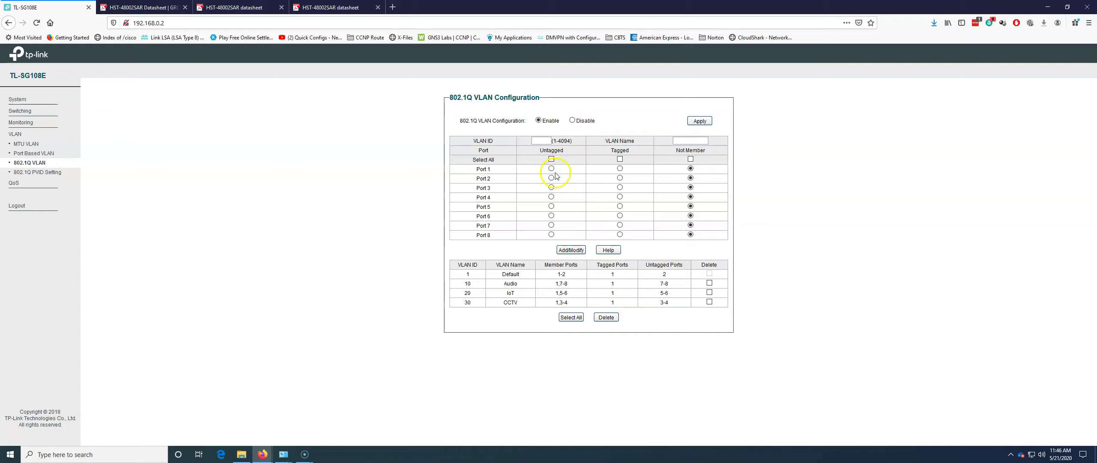
left_click(30, 196)
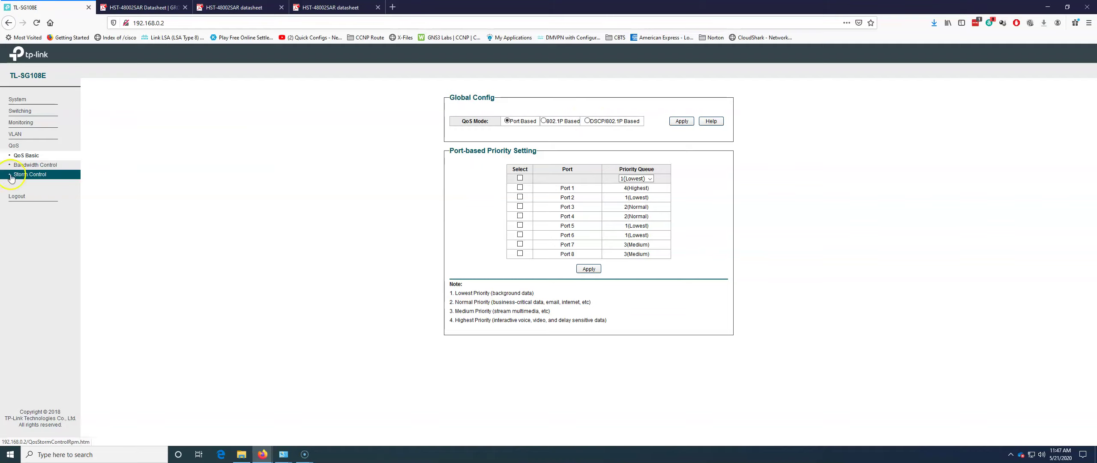
Show the System Info page with the switch's IP address and hardware version.
left_click(26, 100)
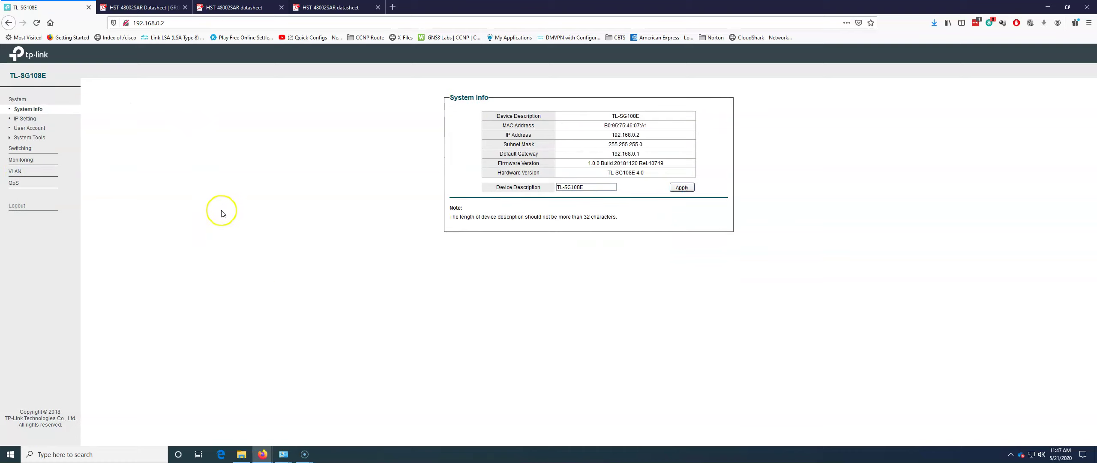